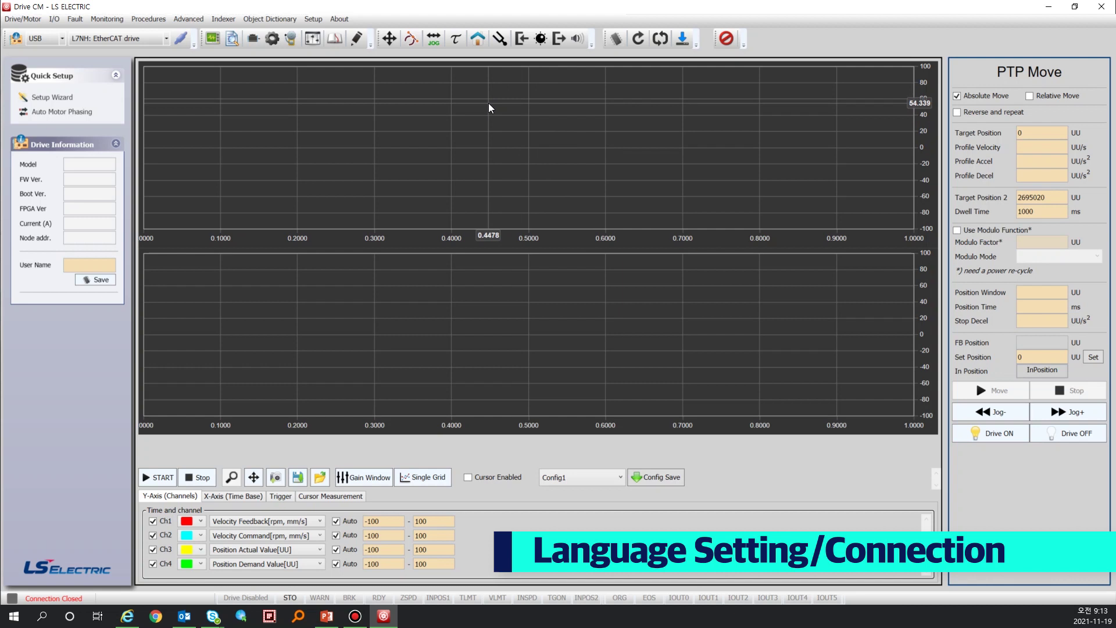
{"action": "left_click", "coordinate": [306, 23]}
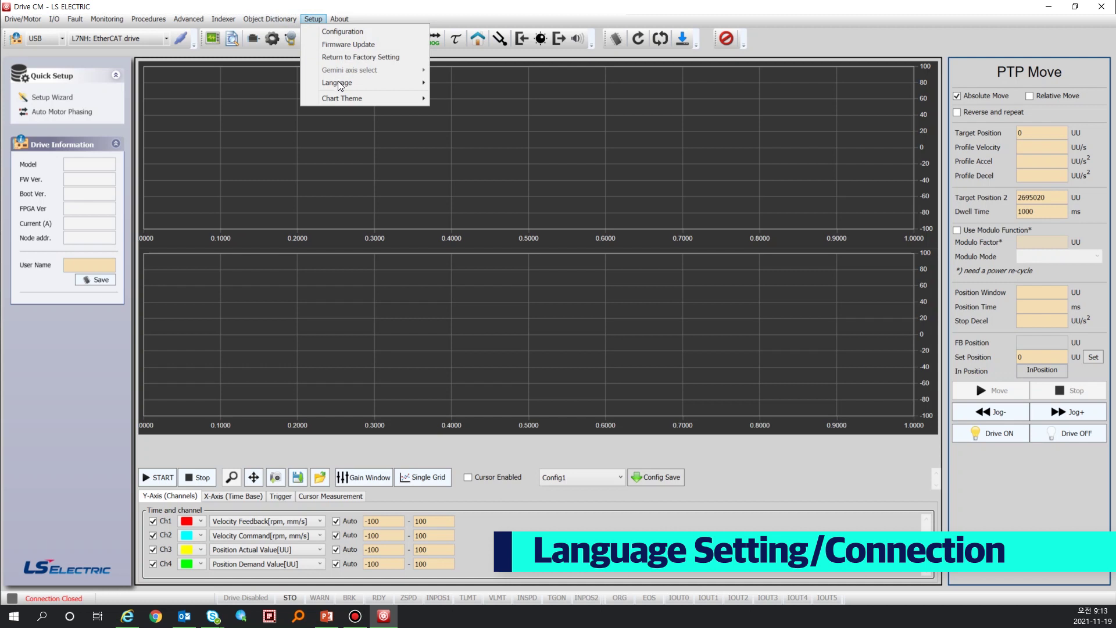
{"action": "mouse_move", "coordinate": [338, 82]}
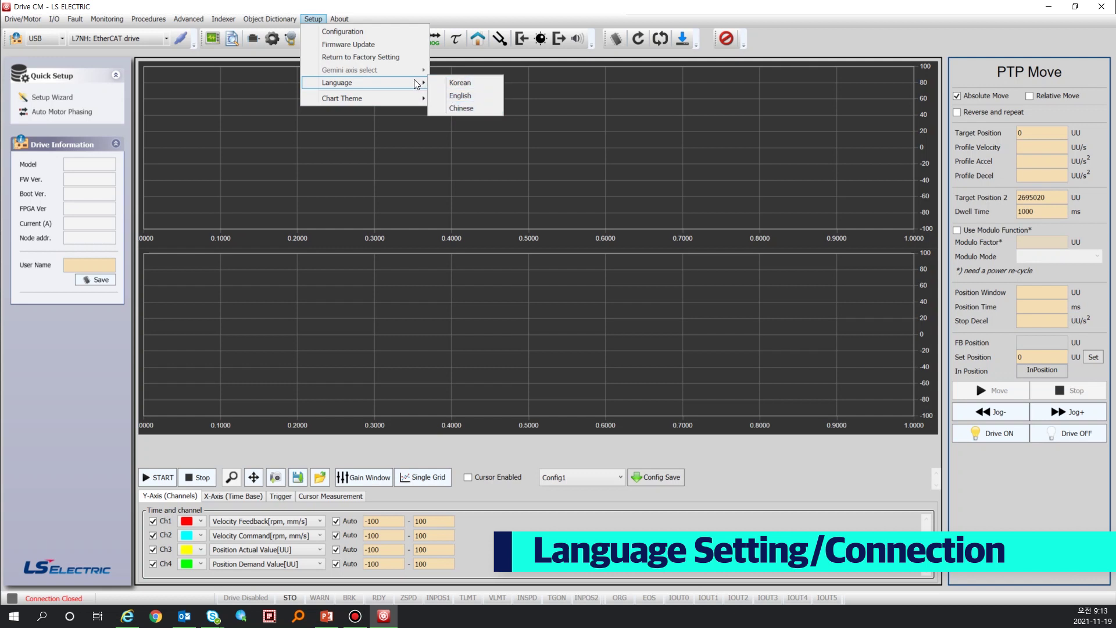
{"action": "left_click", "coordinate": [376, 147]}
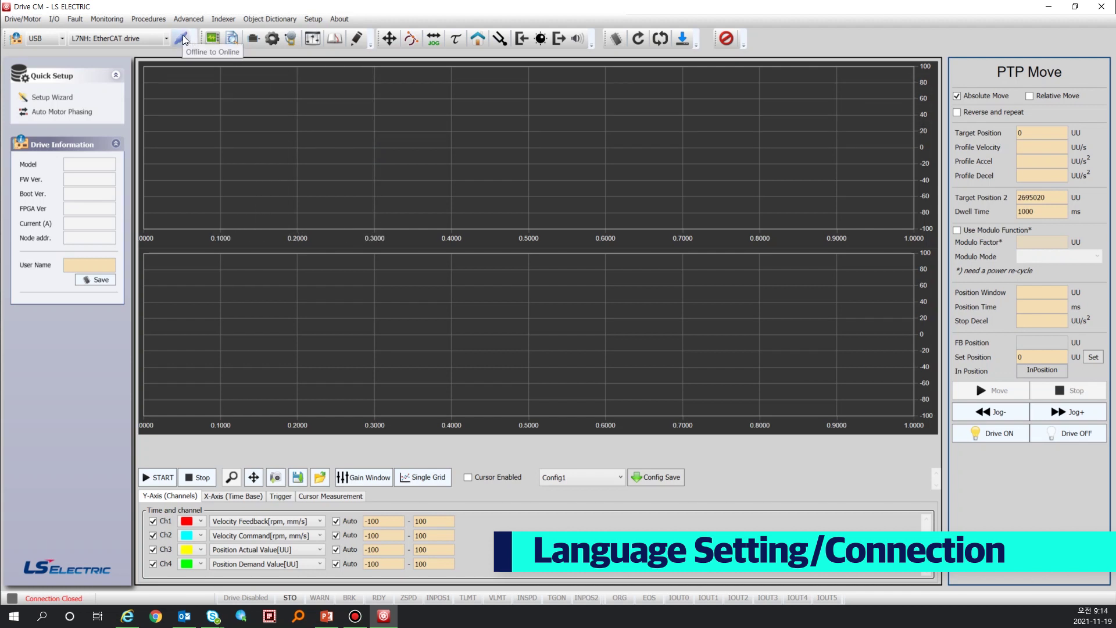
Select L7NH: EtherCAT drive as the drive type and bring the USB connection online.
{"action": "left_click", "coordinate": [167, 38]}
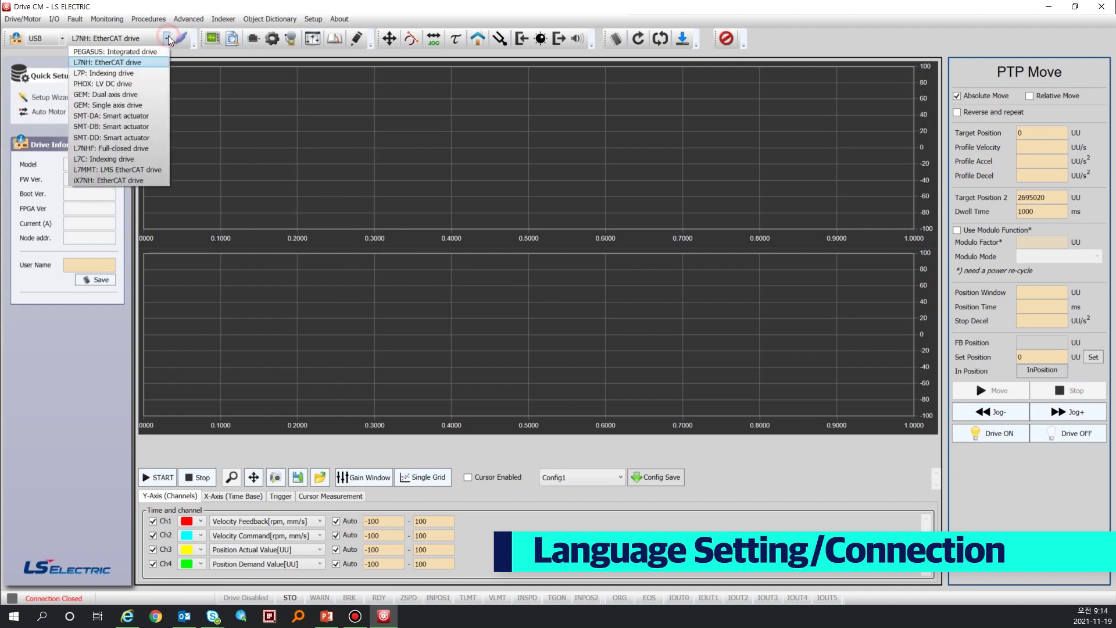
{"action": "left_click", "coordinate": [155, 62]}
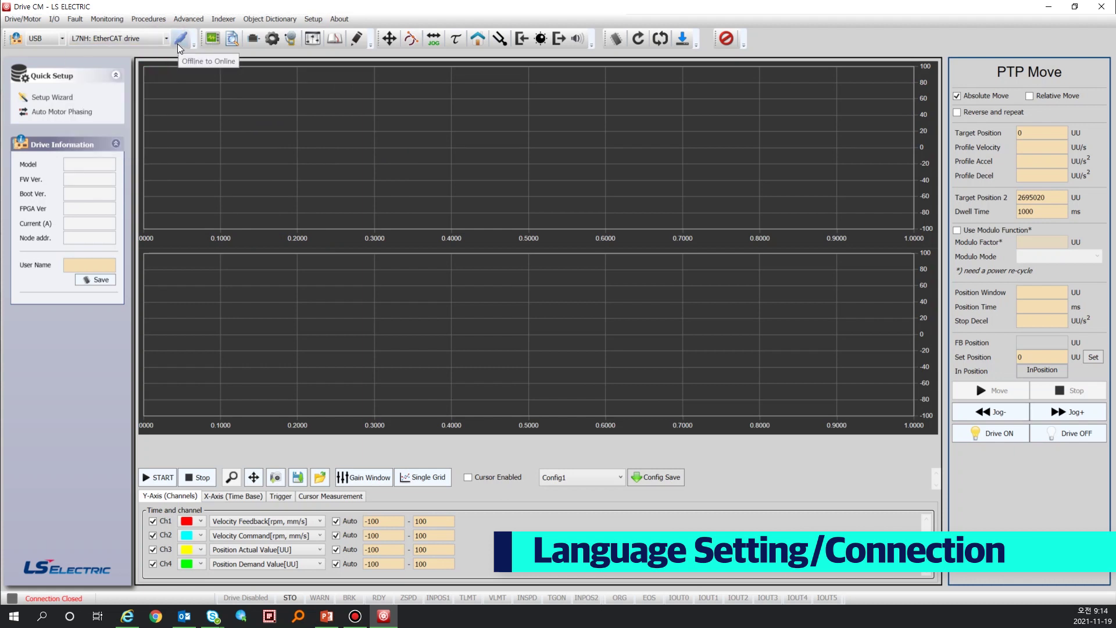
{"action": "left_click", "coordinate": [178, 45]}
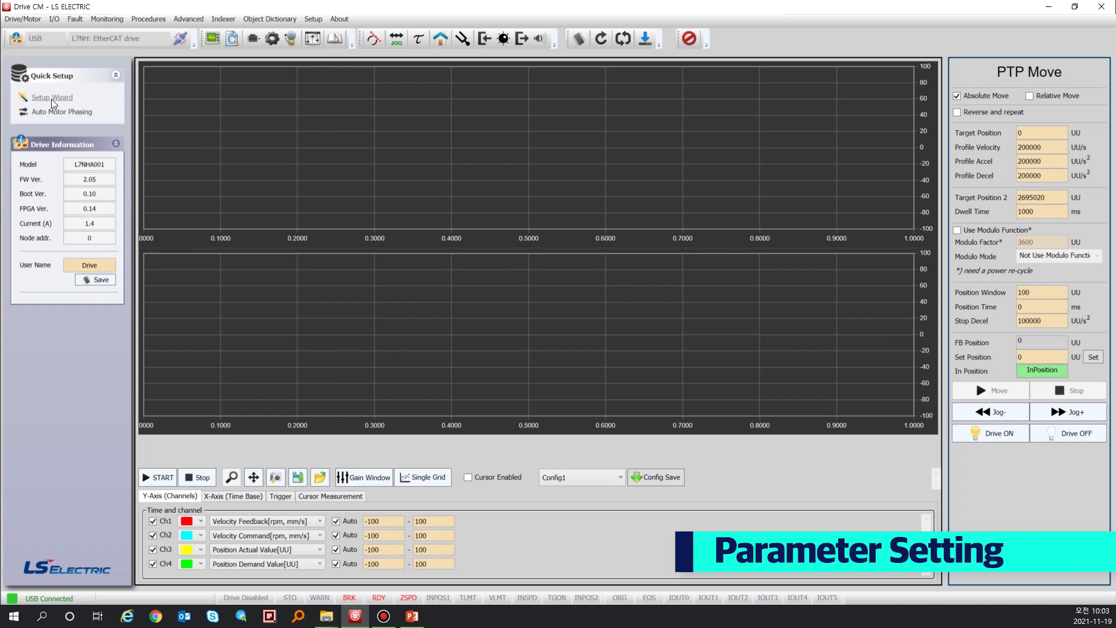
Open the Setup Wizard, set its USB connection to On-Line and read the parameters from the drive.
{"action": "left_click", "coordinate": [51, 99]}
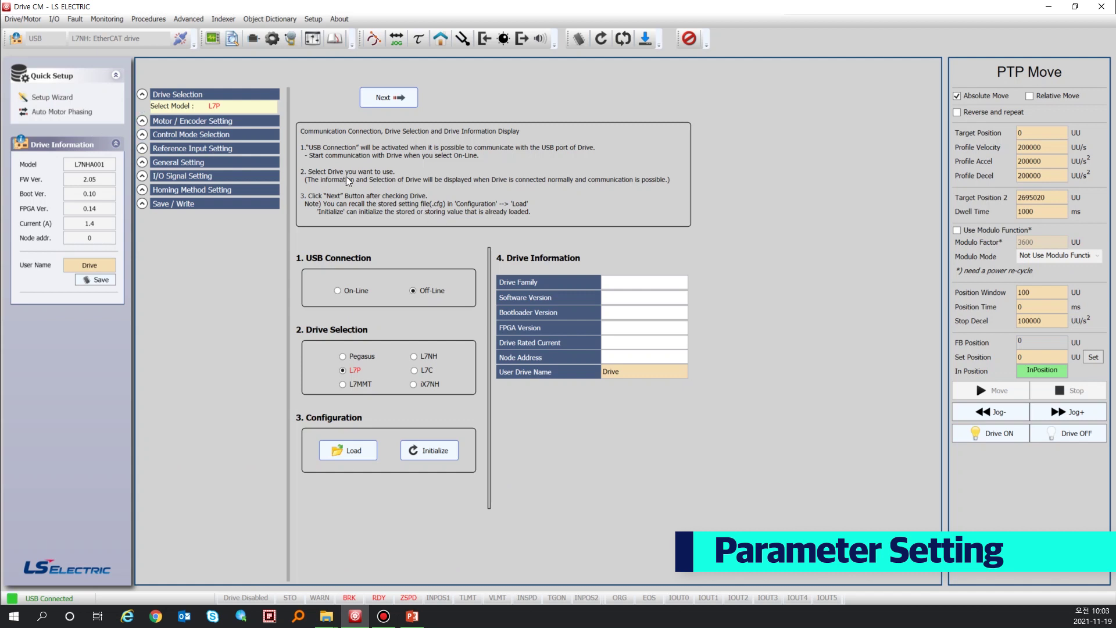
{"action": "left_click", "coordinate": [358, 289]}
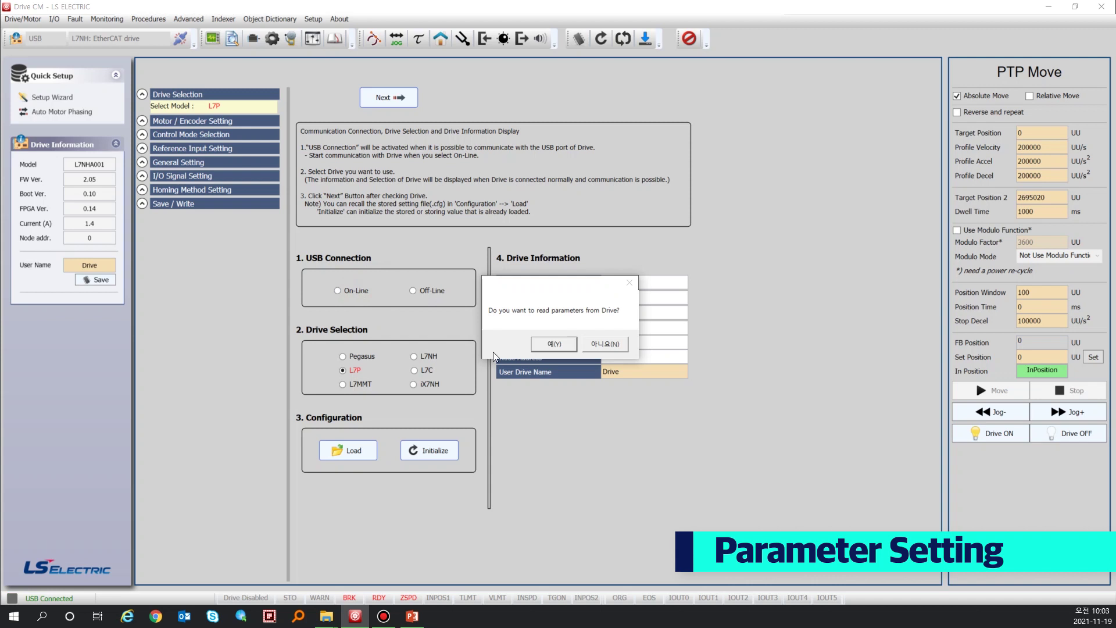
{"action": "left_click", "coordinate": [550, 344]}
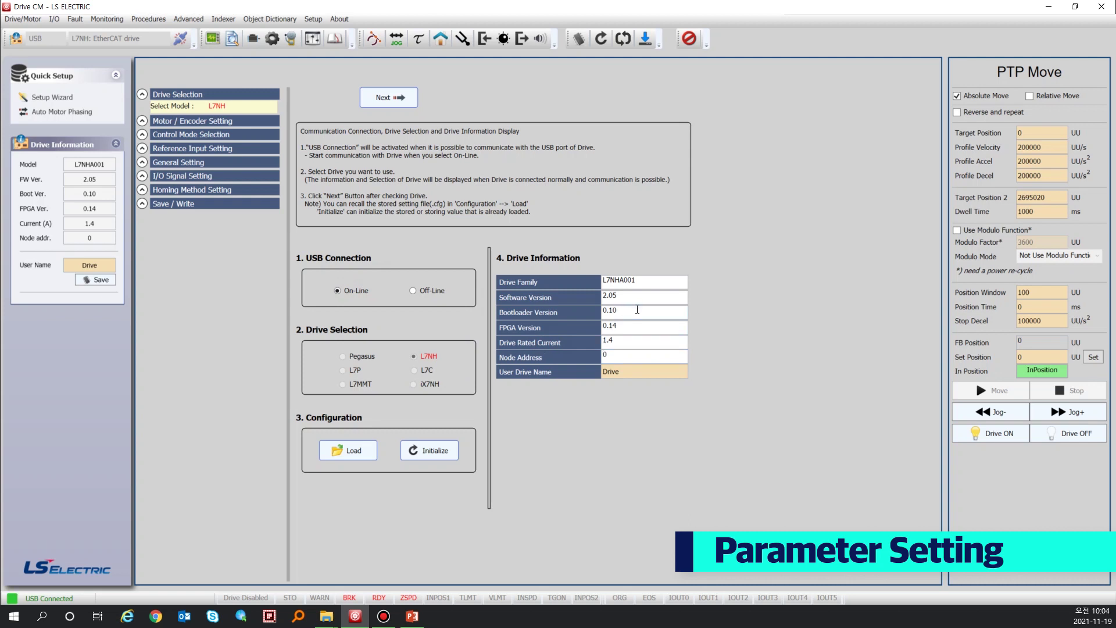
Advance through the wizard's motor/encoder and general setting pages, keeping Auto Setting for the motor and all existing general values.
{"action": "left_click", "coordinate": [393, 100]}
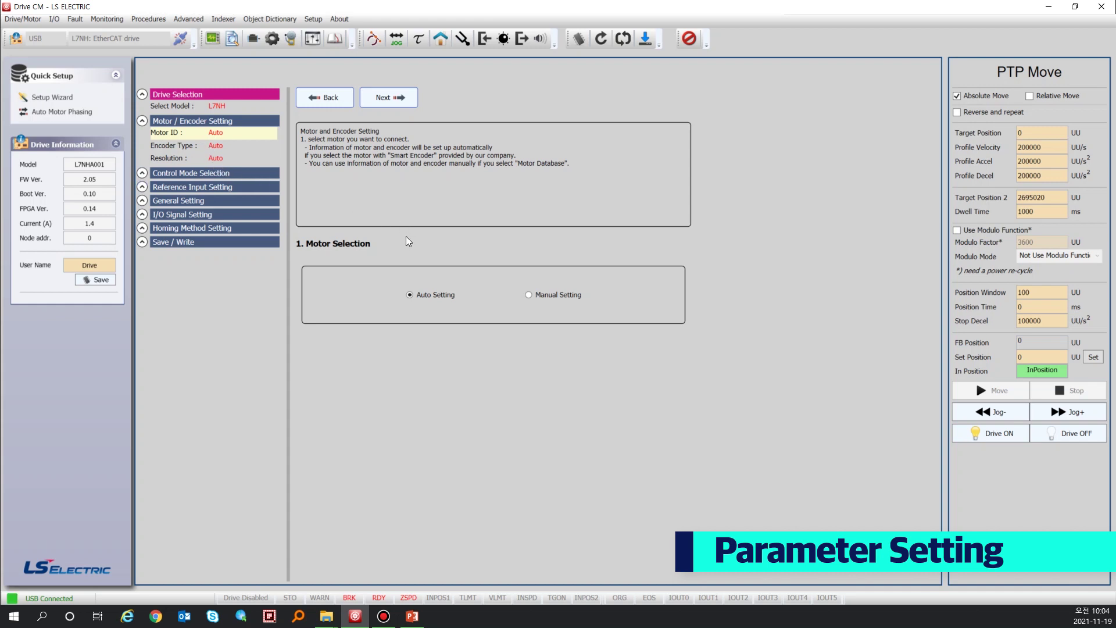
{"action": "left_click", "coordinate": [383, 99]}
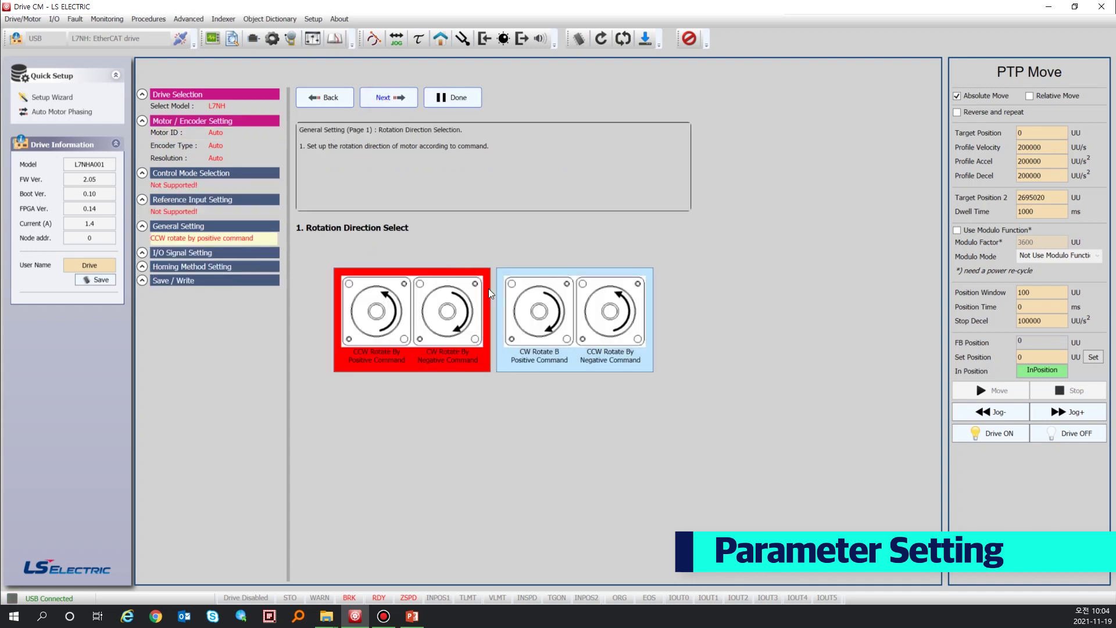
{"action": "left_click", "coordinate": [383, 98]}
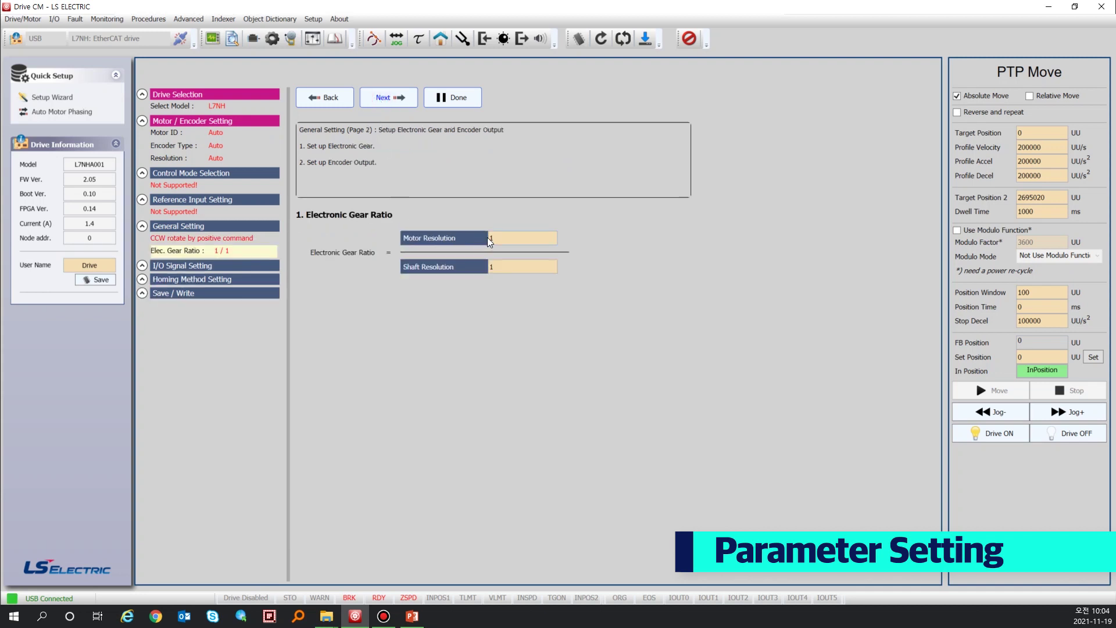
{"action": "left_click", "coordinate": [398, 98]}
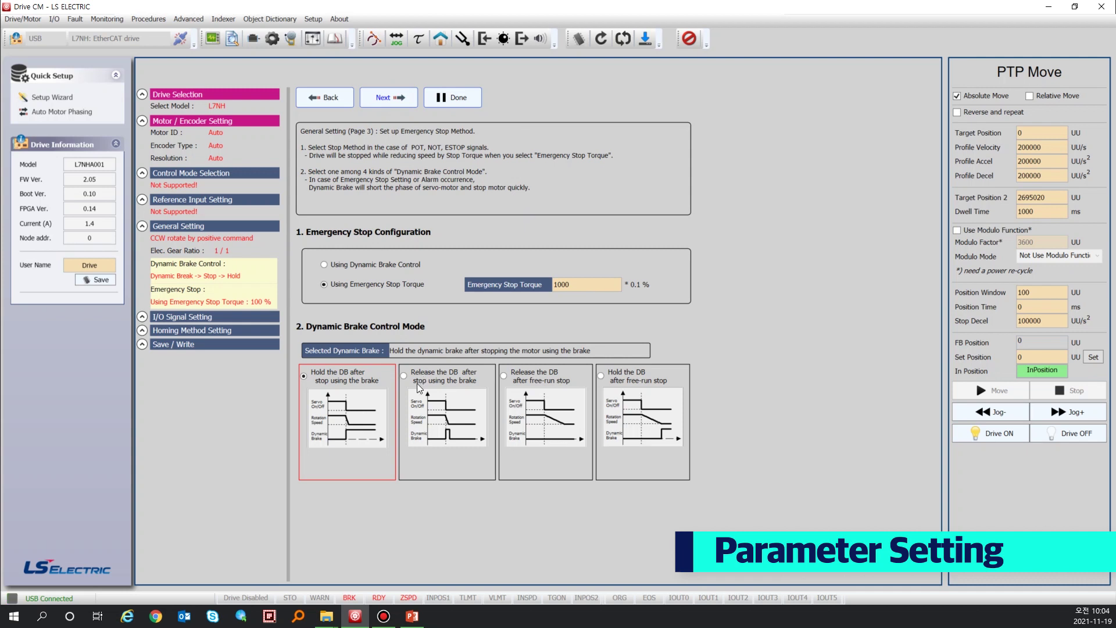
{"action": "left_click", "coordinate": [375, 99]}
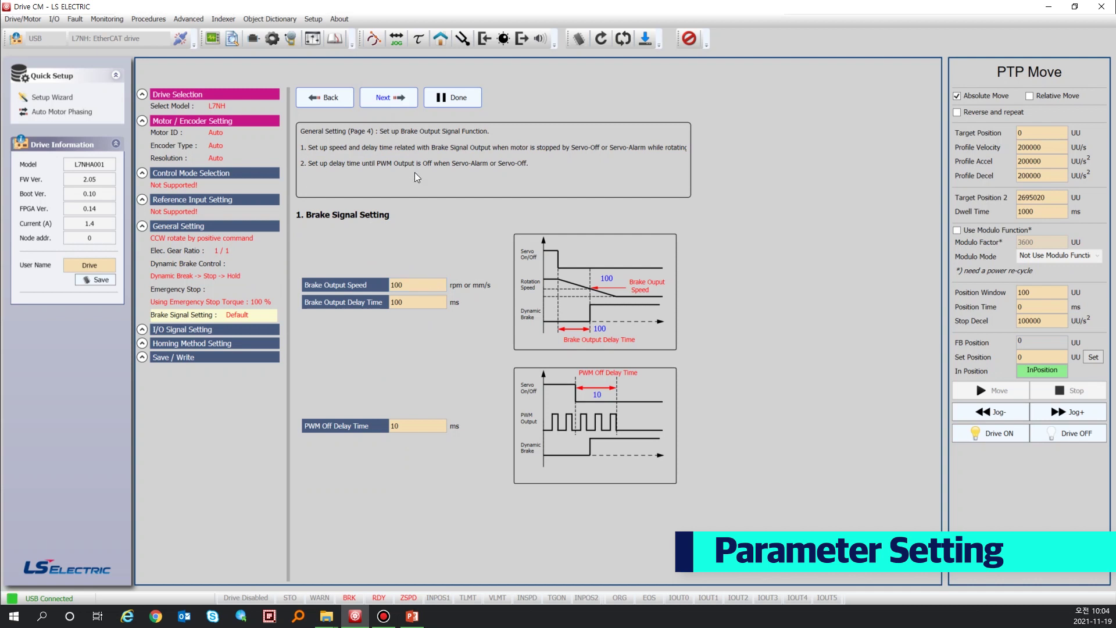
{"action": "left_click", "coordinate": [394, 98]}
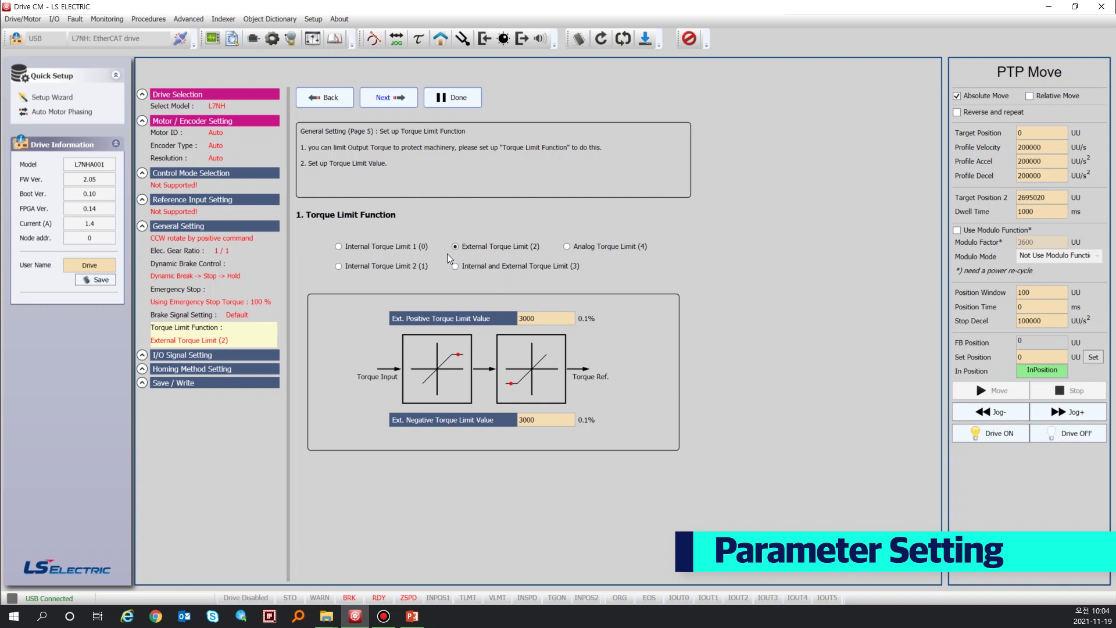
{"action": "left_click", "coordinate": [378, 106]}
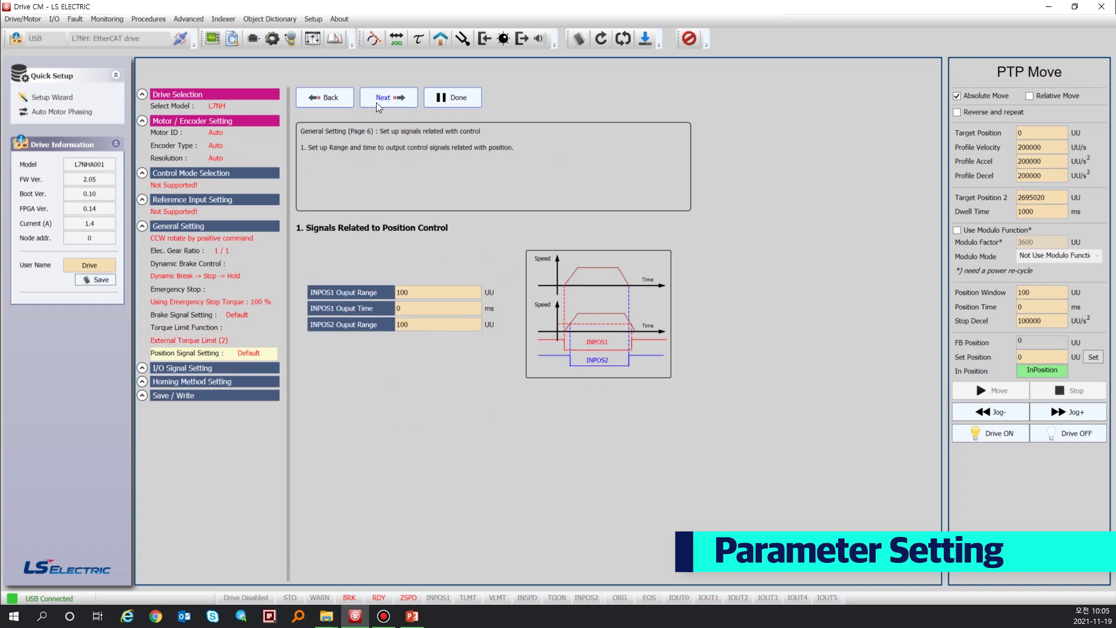
{"action": "left_click", "coordinate": [377, 105]}
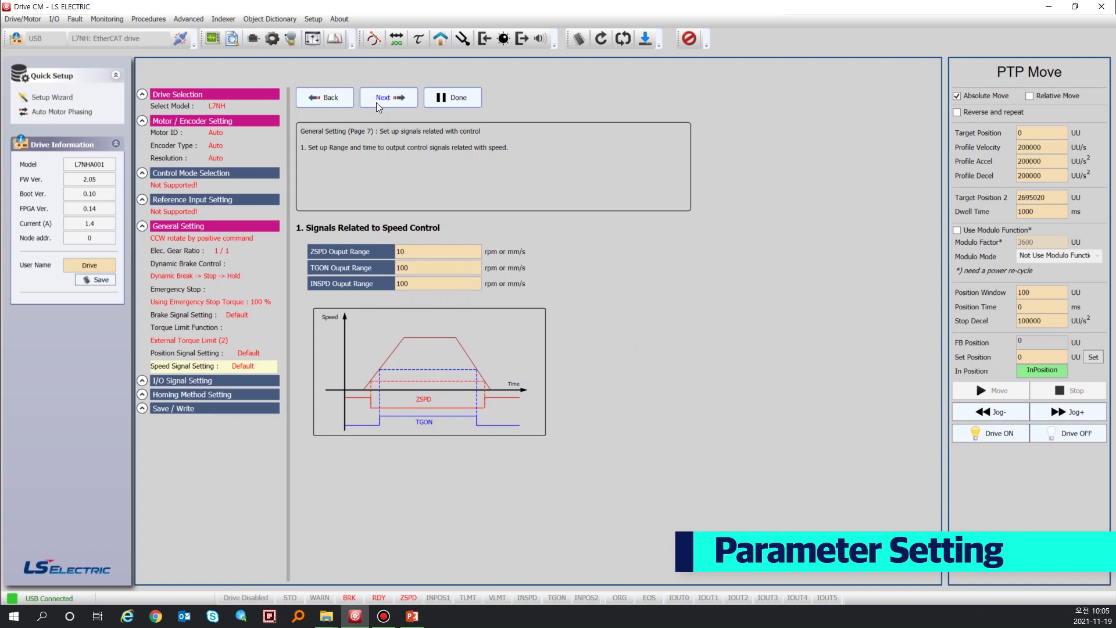
{"action": "left_click", "coordinate": [376, 102]}
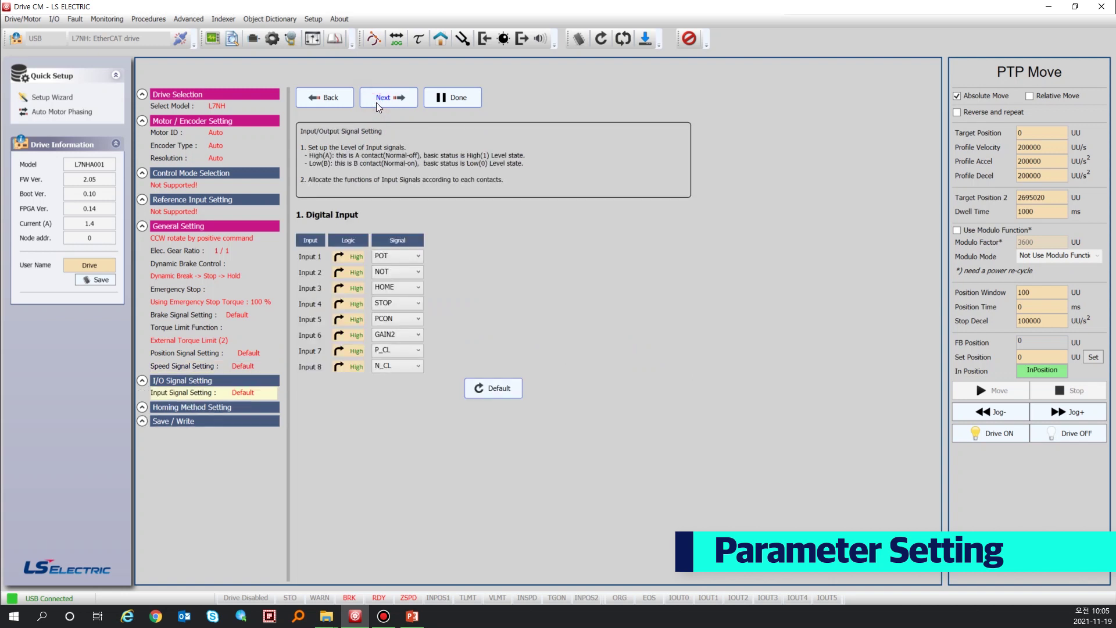
Accept the existing I/O signal, analog monitor and homing settings in the wizard and write the configuration to the drive.
{"action": "left_click", "coordinate": [376, 102]}
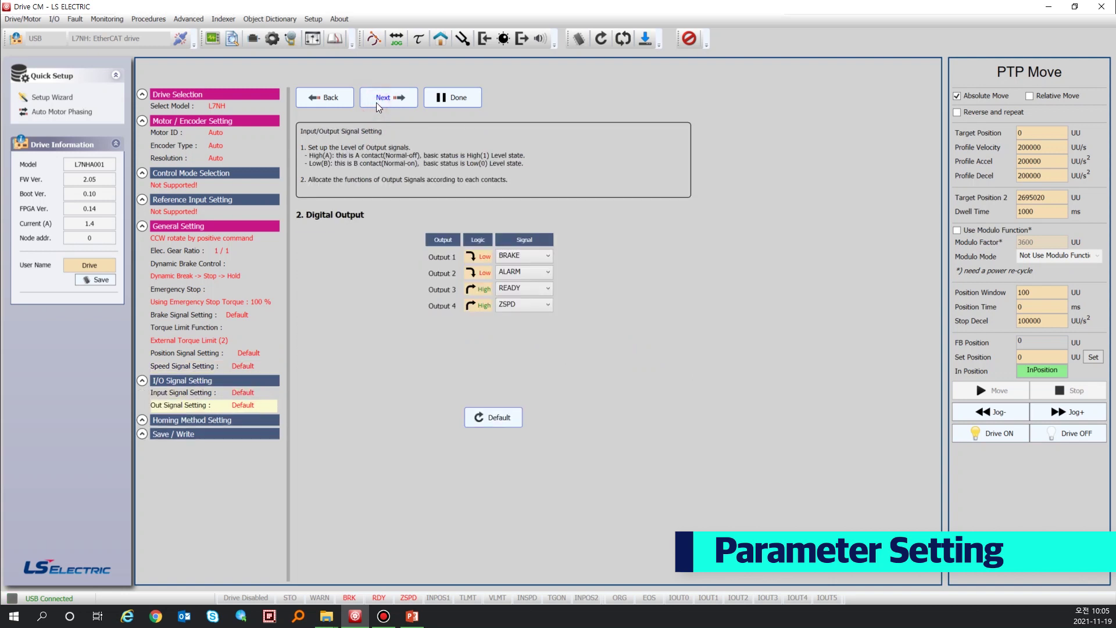
{"action": "left_click", "coordinate": [375, 102]}
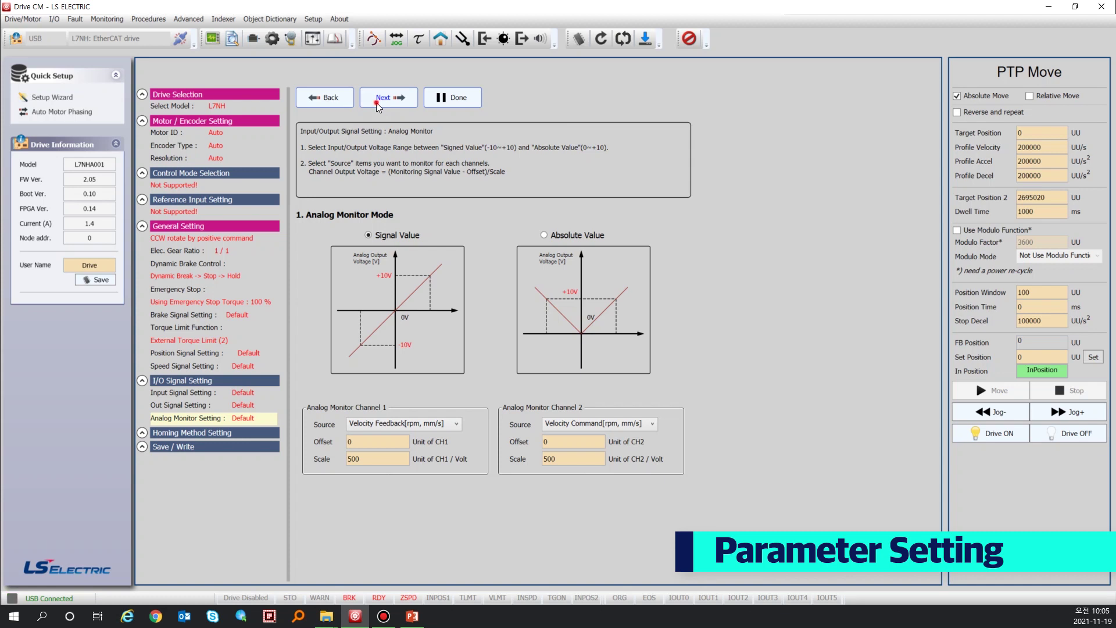
{"action": "left_click", "coordinate": [375, 103]}
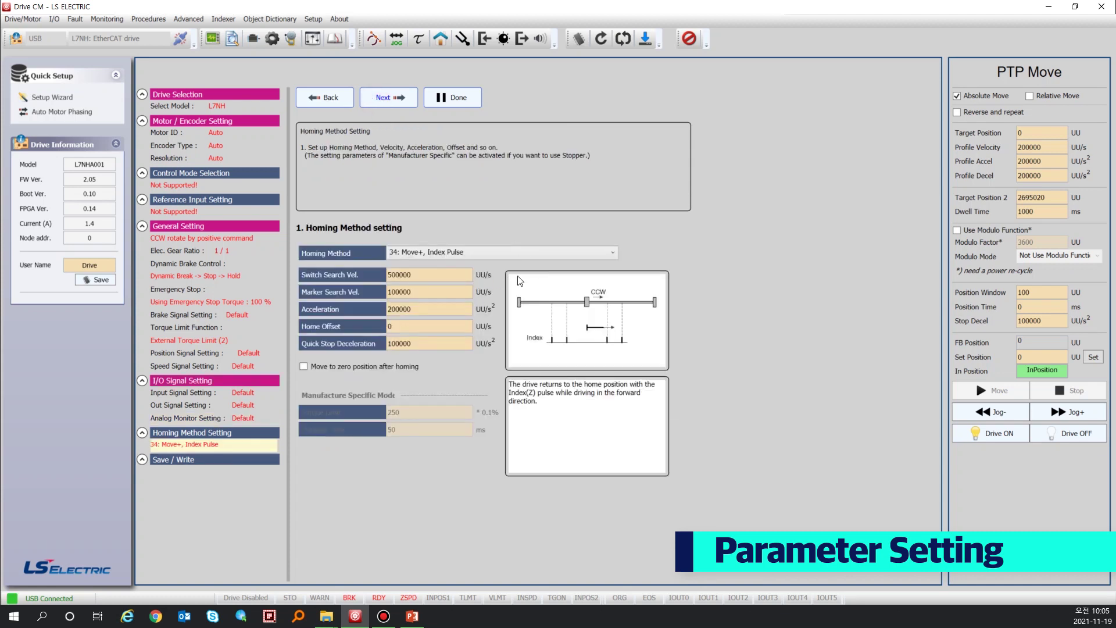
{"action": "left_click", "coordinate": [388, 107]}
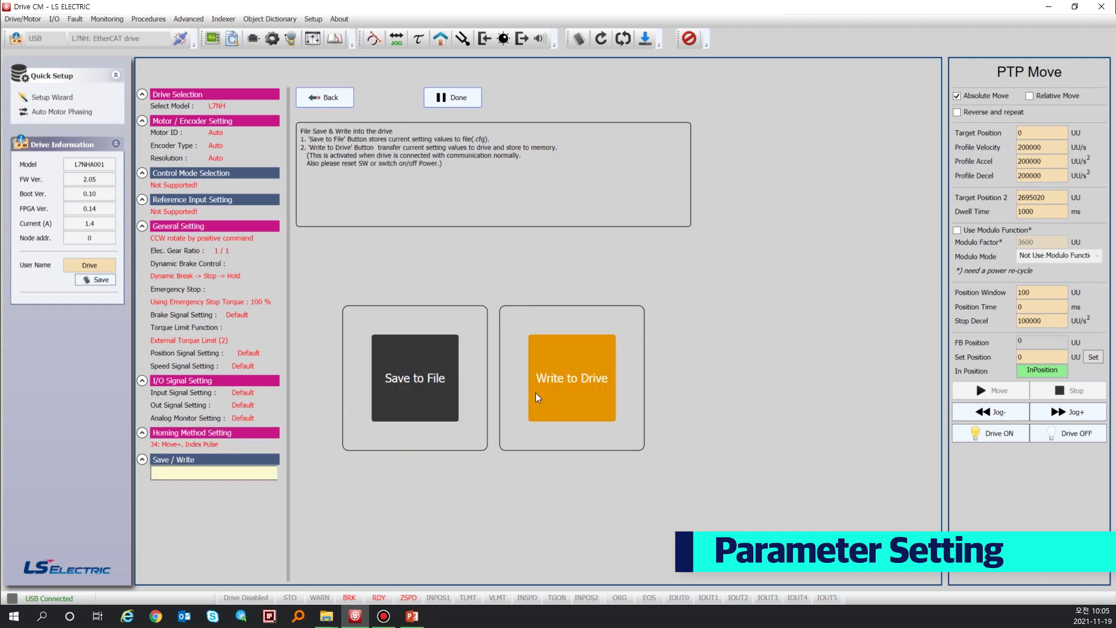
{"action": "left_click", "coordinate": [567, 372]}
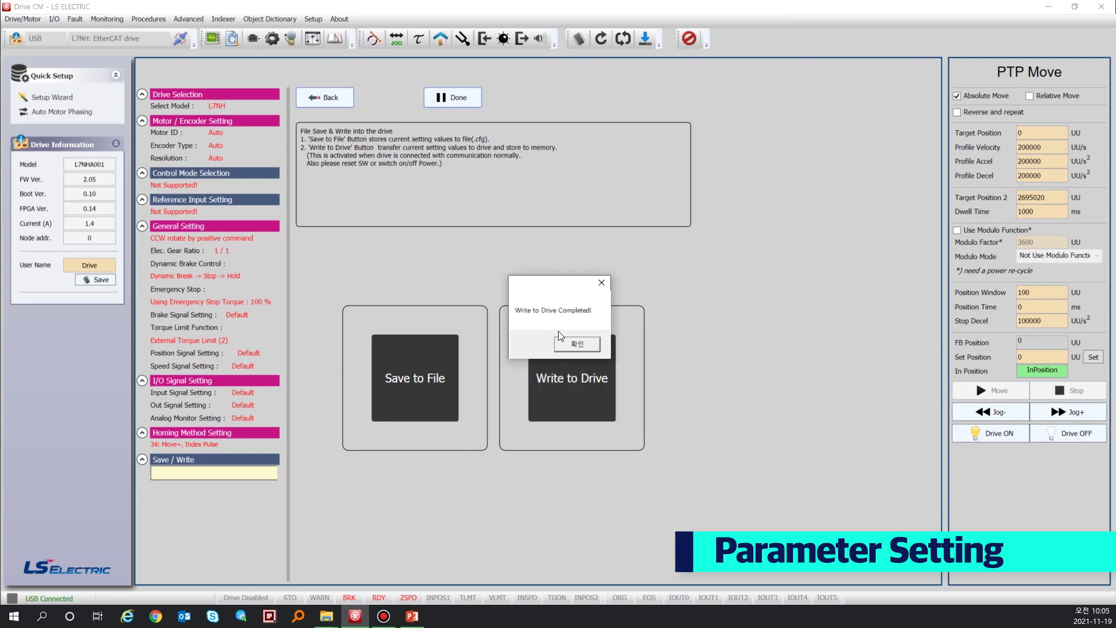
{"action": "left_click", "coordinate": [583, 347]}
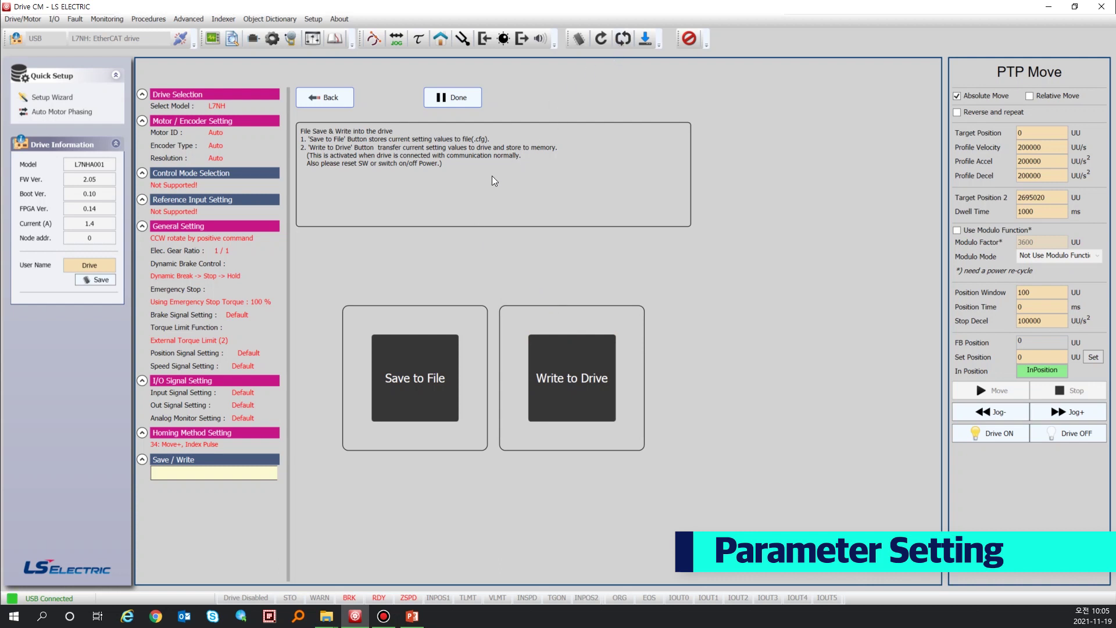
Save the wizard settings to a Cfg file named Setup_1 on the desktop.
{"action": "left_click", "coordinate": [411, 369]}
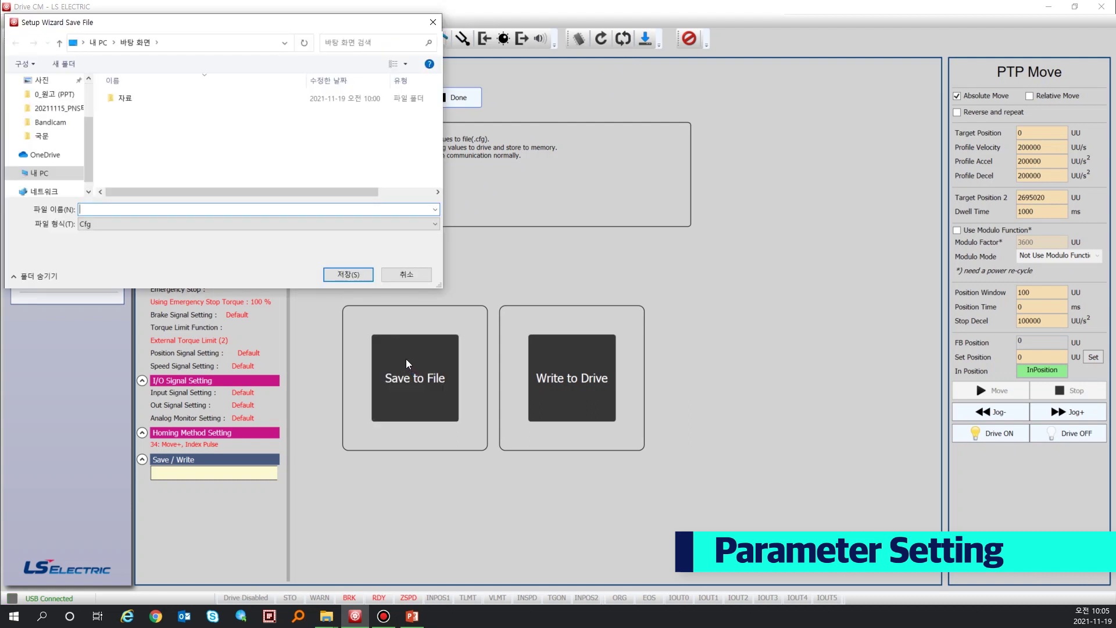
{"action": "left_click", "coordinate": [121, 207]}
{"action": "type", "text": "Setup_1"}
{"action": "key", "text": "Return"}
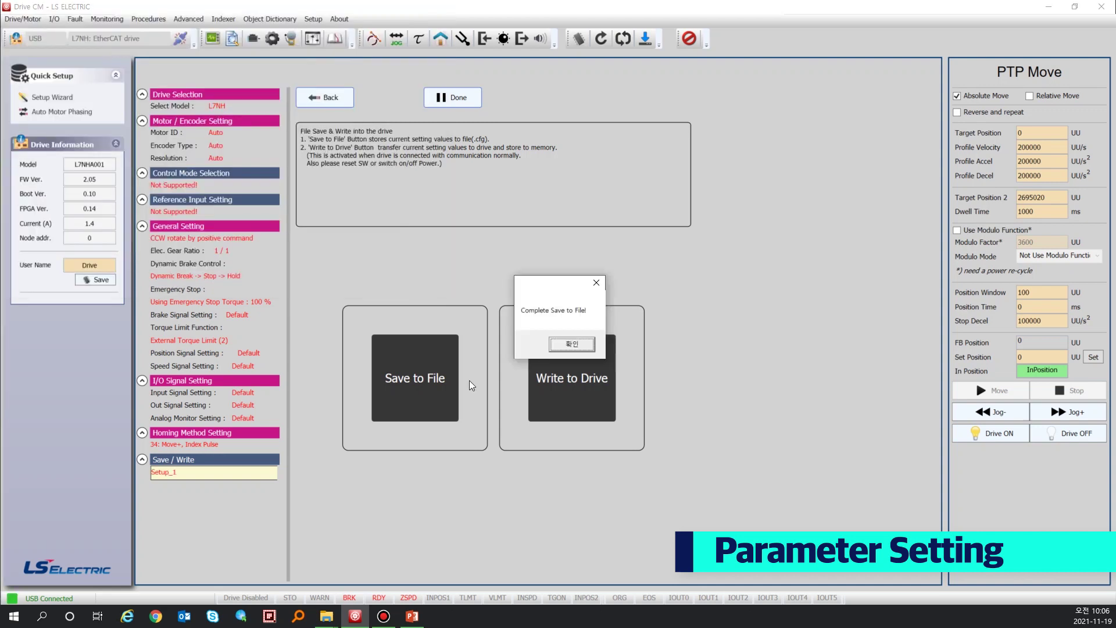
{"action": "left_click", "coordinate": [578, 347]}
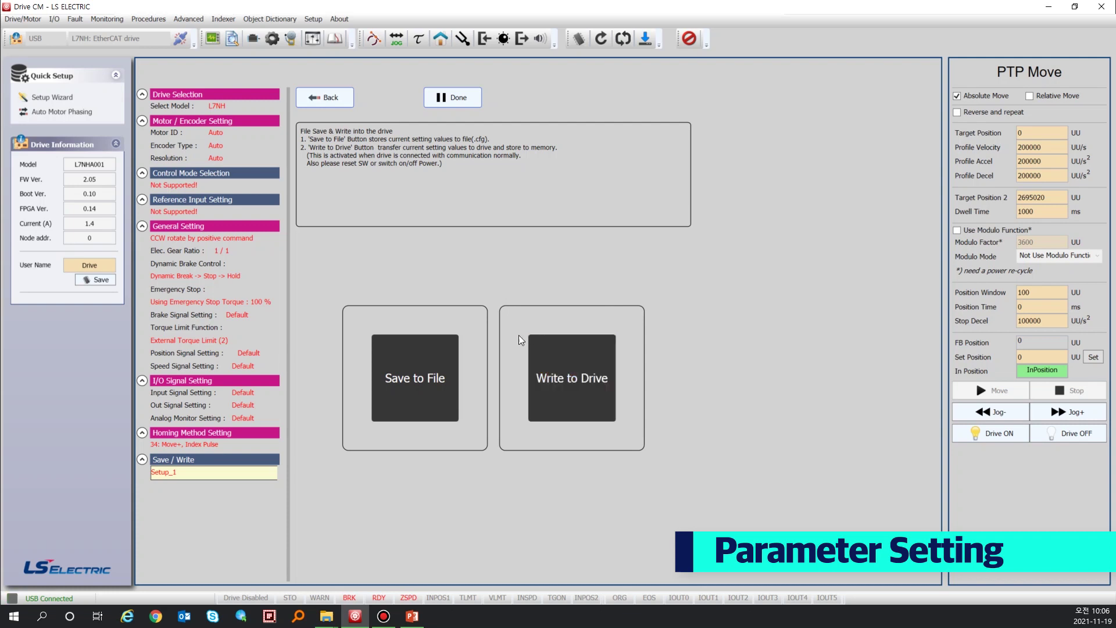
{"action": "left_click", "coordinate": [61, 97]}
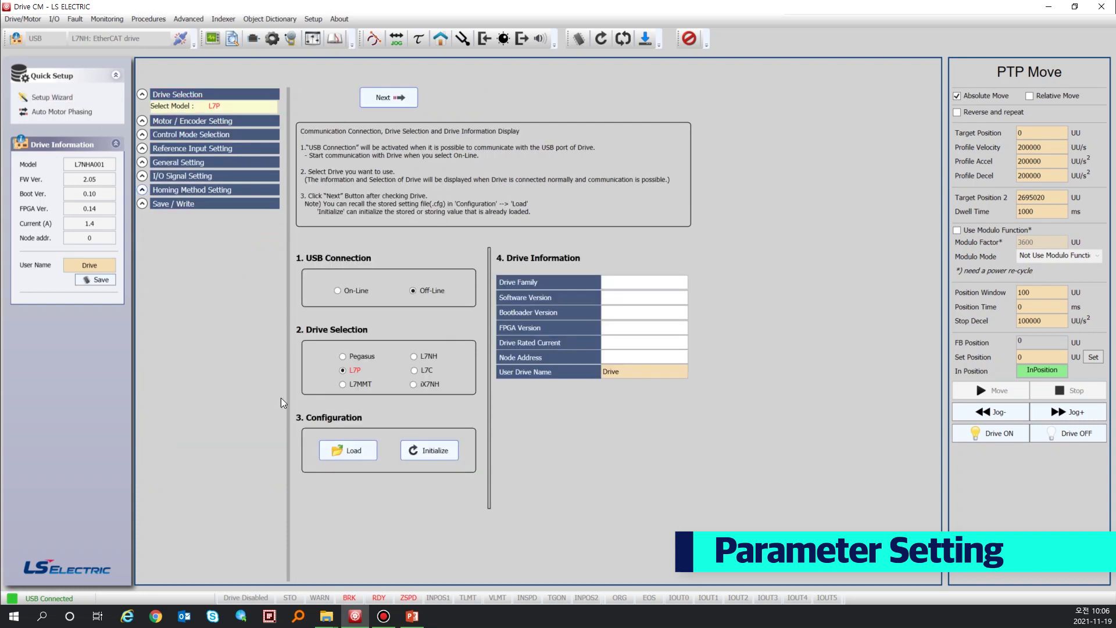
{"action": "left_click", "coordinate": [339, 452]}
{"action": "left_click", "coordinate": [140, 108]}
{"action": "left_click", "coordinate": [407, 274]}
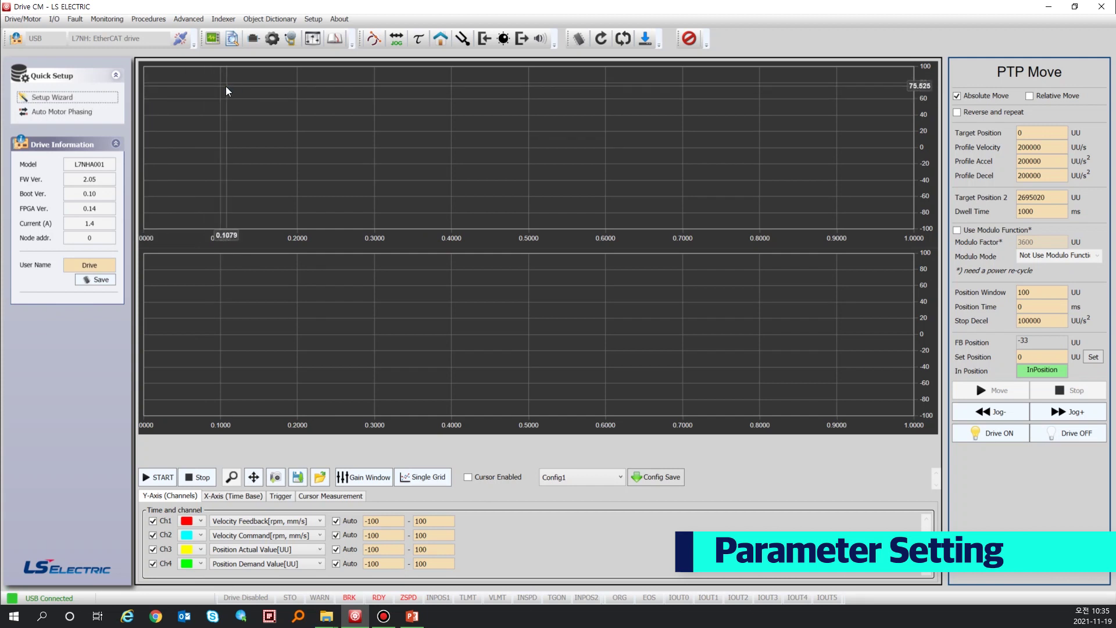
Open the object dictionary's basic parameter table and apply the value 4 to Encoder Type (0x2001).
{"action": "left_click", "coordinate": [274, 21]}
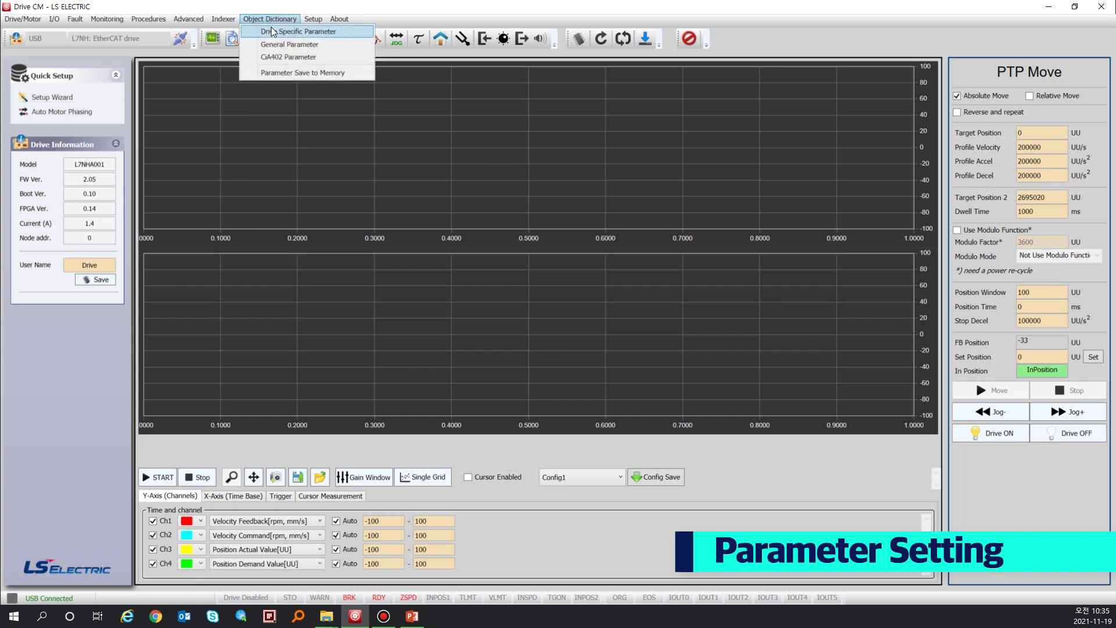
{"action": "left_click", "coordinate": [336, 173]}
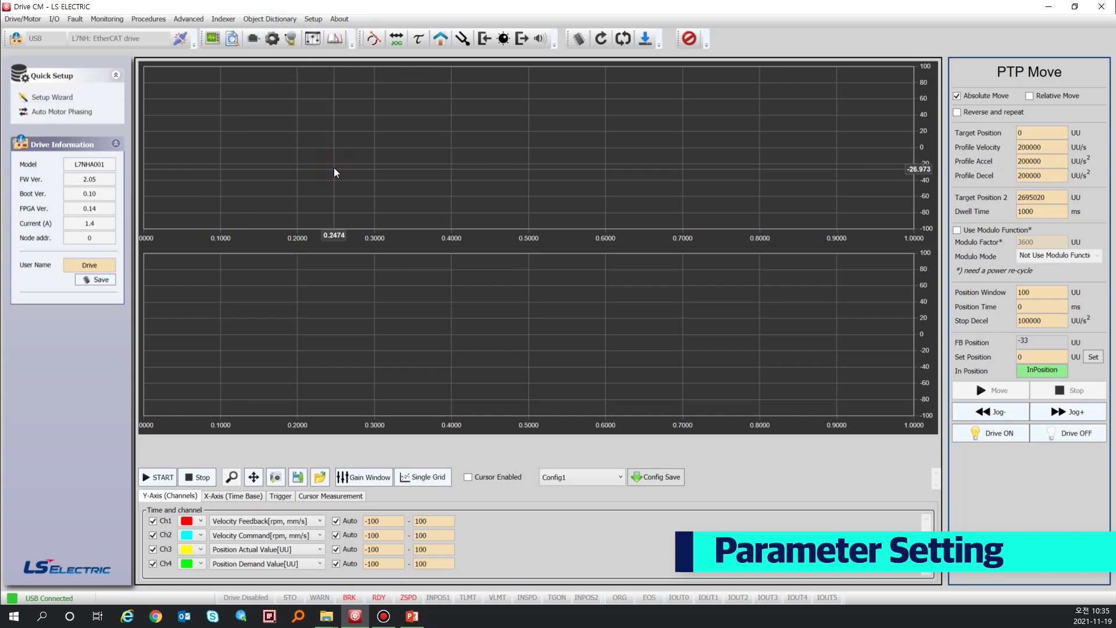
{"action": "left_click", "coordinate": [335, 40]}
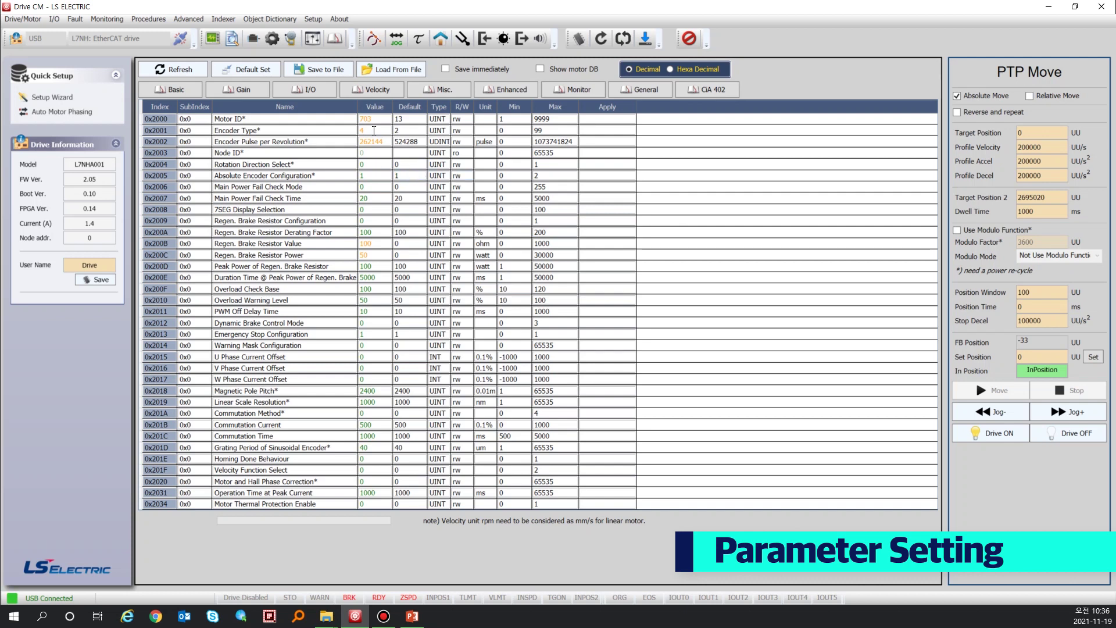
{"action": "left_click", "coordinate": [374, 130]}
{"action": "left_click", "coordinate": [374, 130]}
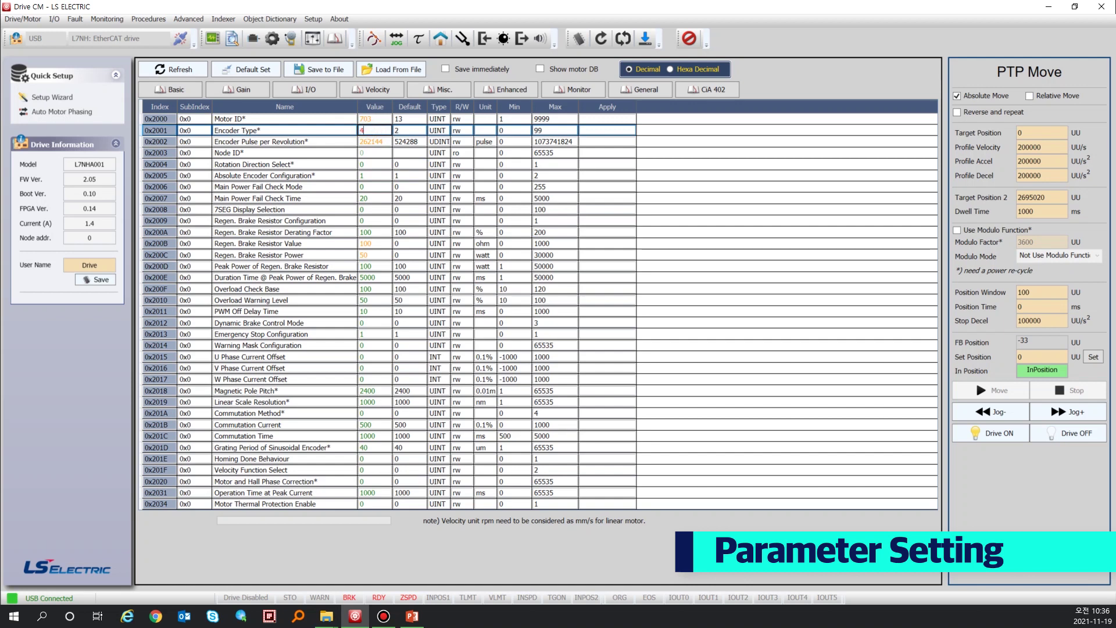
{"action": "key", "text": "Return"}
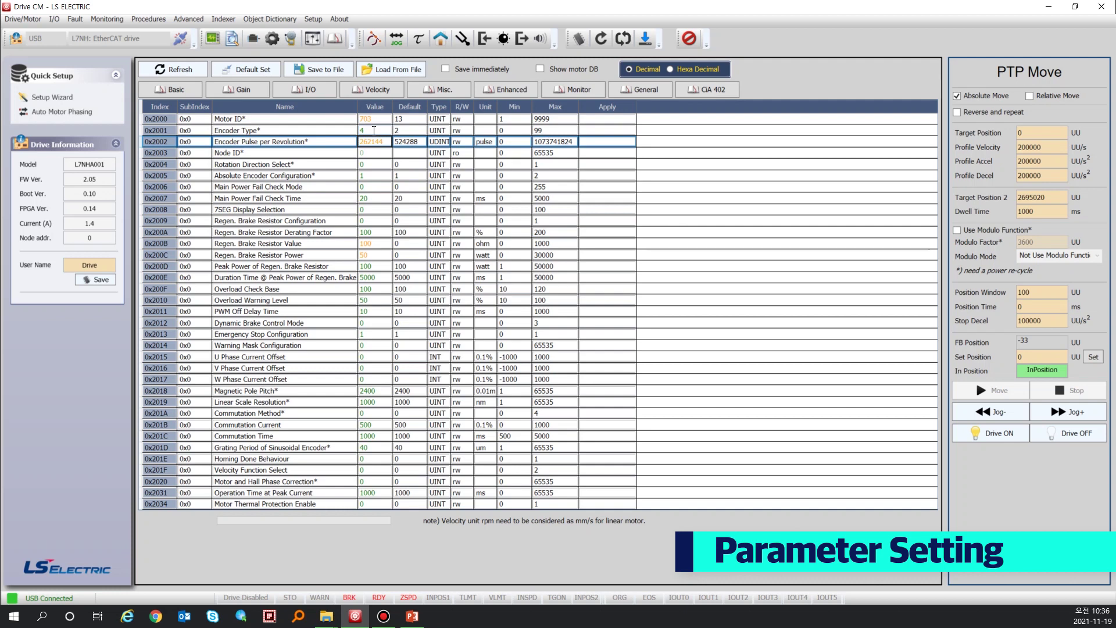
Save the changed Encoder Type parameter to the drive's memory and open the gain parameter table.
{"action": "left_click", "coordinate": [374, 130]}
{"action": "left_click", "coordinate": [374, 130]}
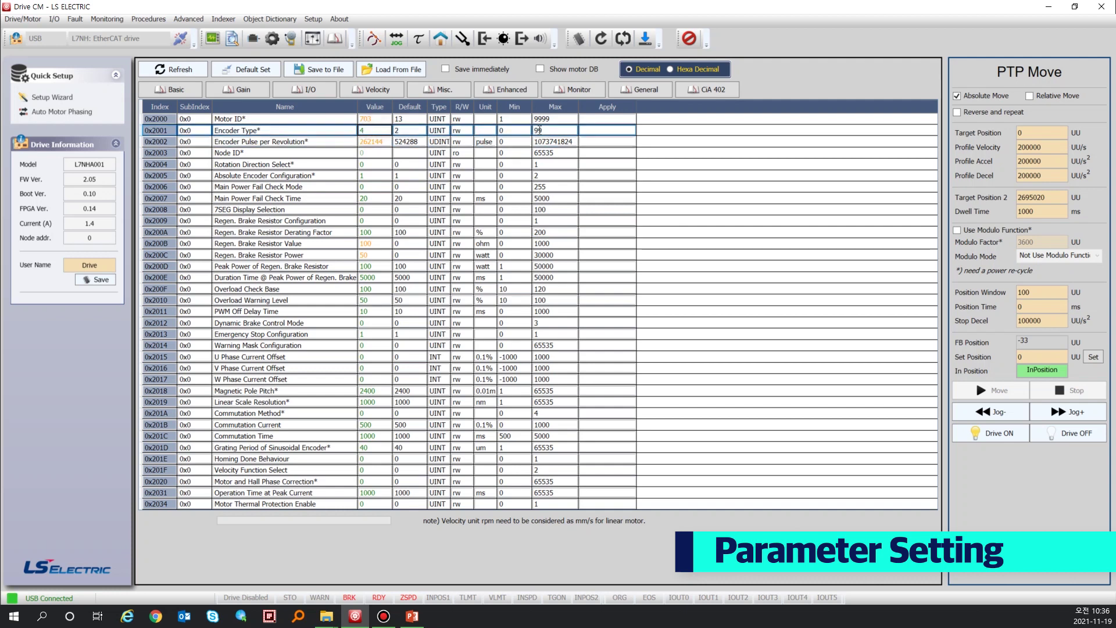
{"action": "left_click", "coordinate": [294, 19]}
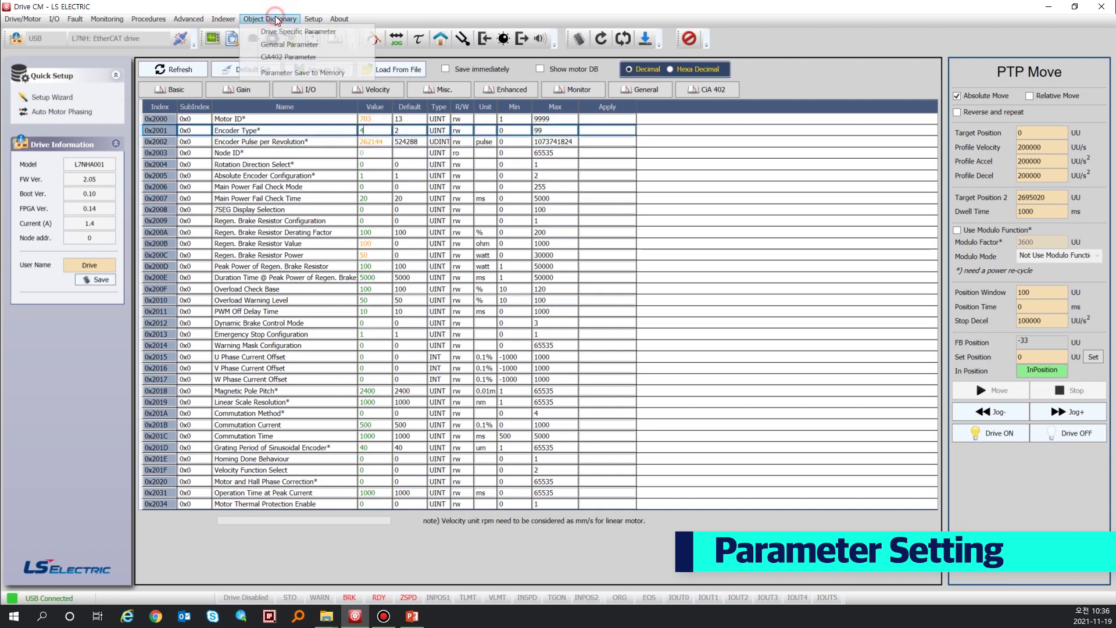
{"action": "left_click", "coordinate": [302, 73]}
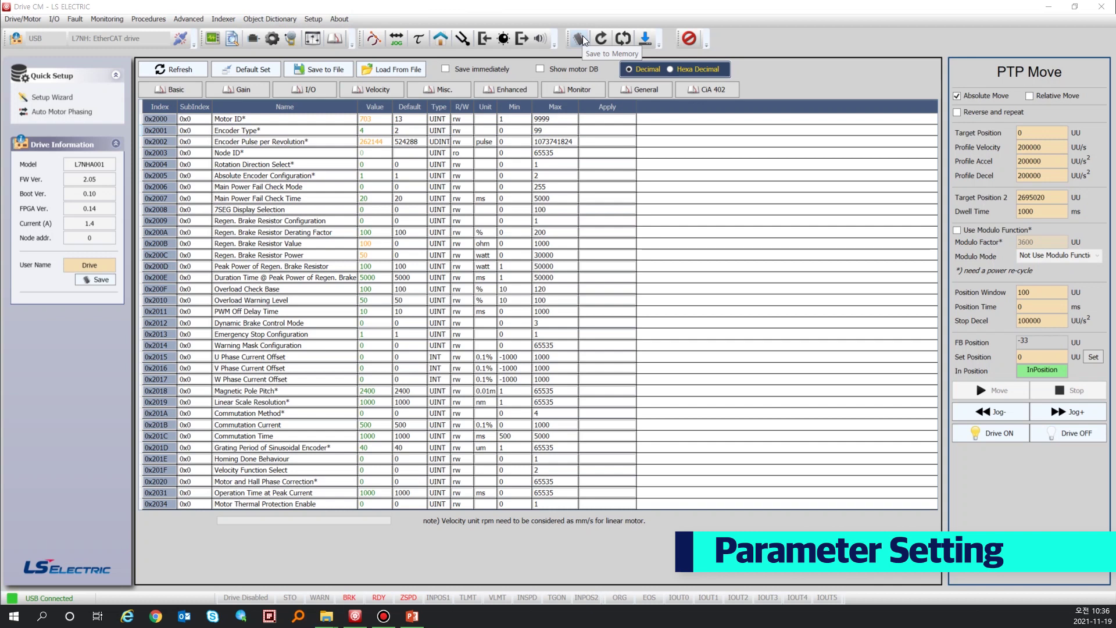
{"action": "left_click", "coordinate": [584, 39]}
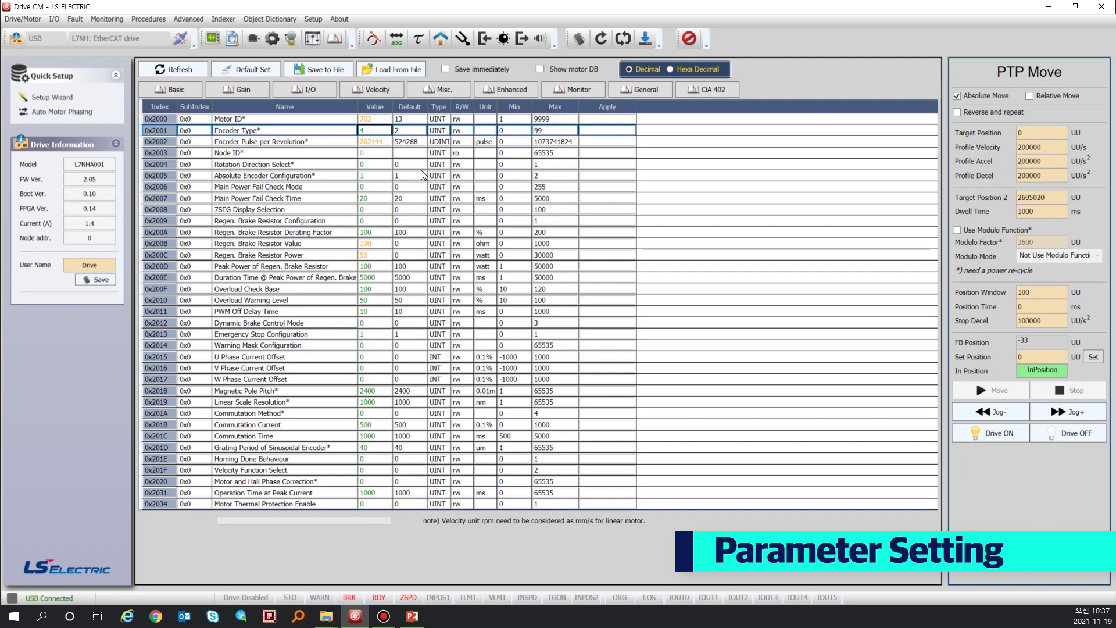
{"action": "left_click", "coordinate": [256, 90]}
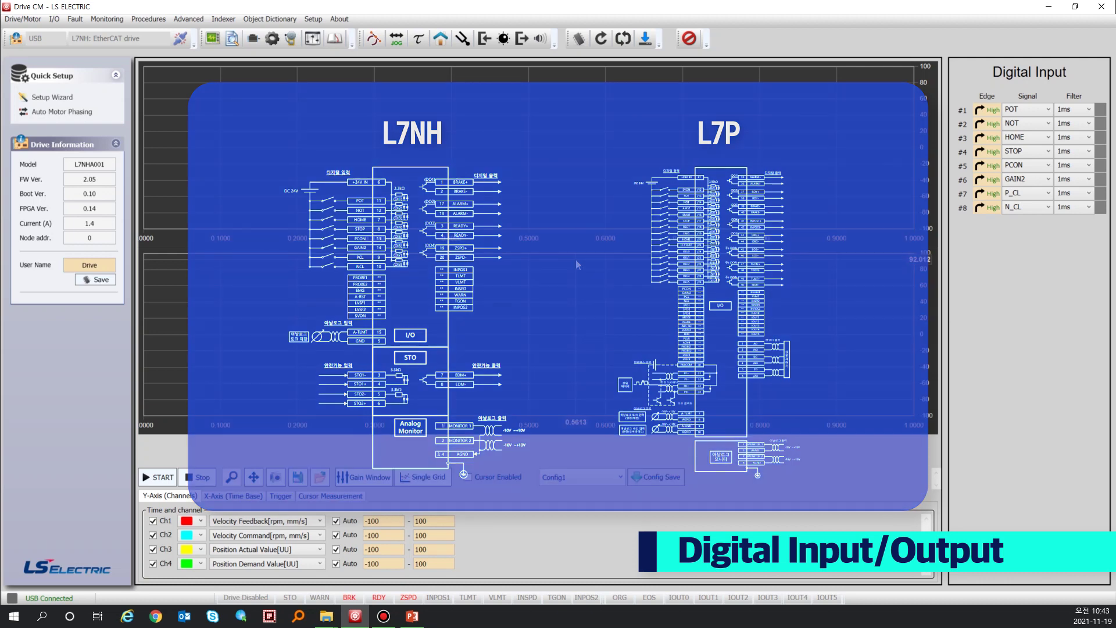
Open the digital input settings and examine the signals that can be assigned to inputs #1 and #2.
{"action": "left_click", "coordinate": [54, 19]}
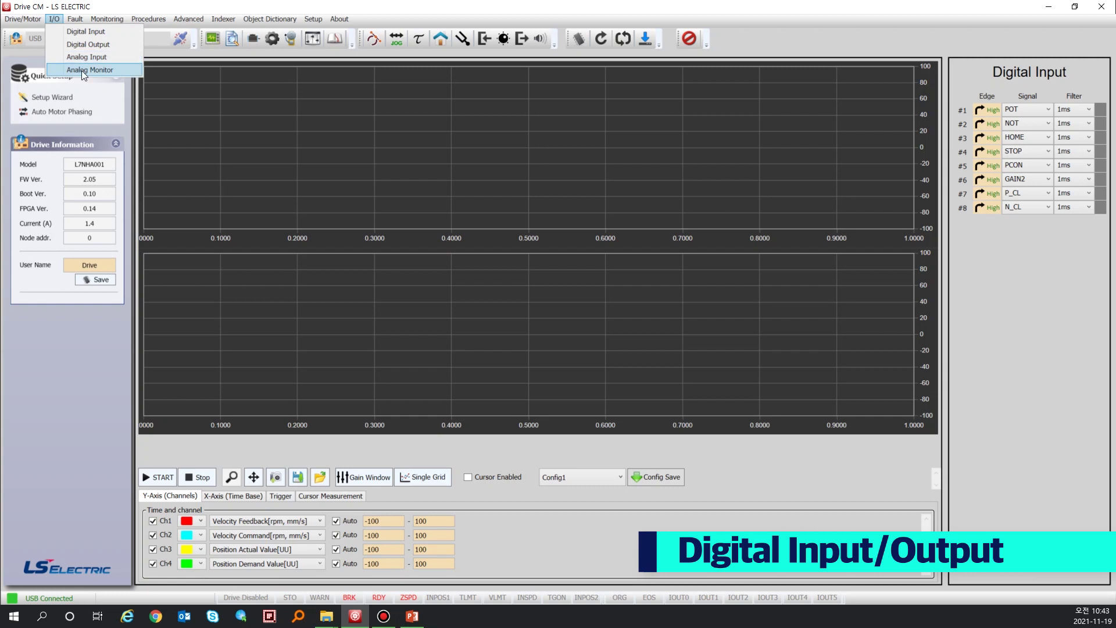
{"action": "left_click", "coordinate": [96, 35]}
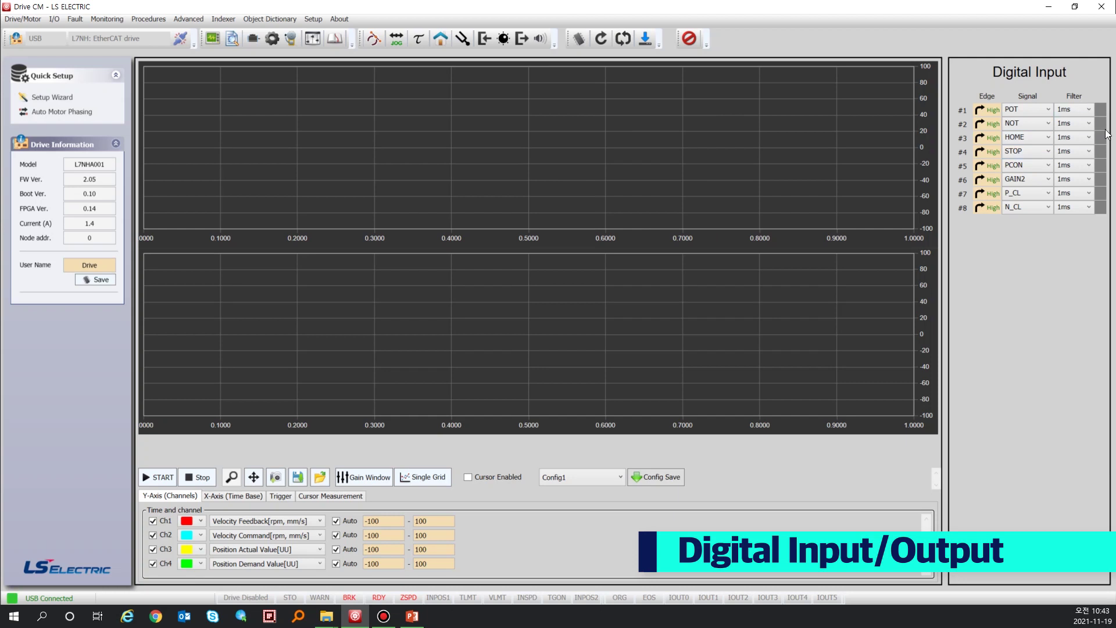
{"action": "left_click", "coordinate": [1025, 110]}
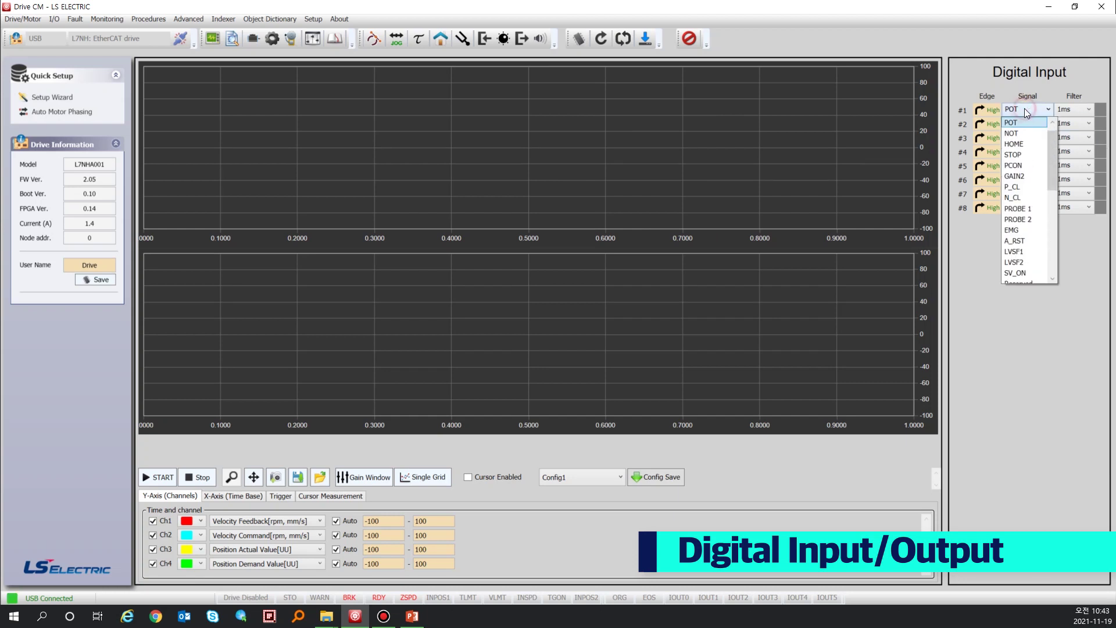
{"action": "left_click", "coordinate": [1025, 109]}
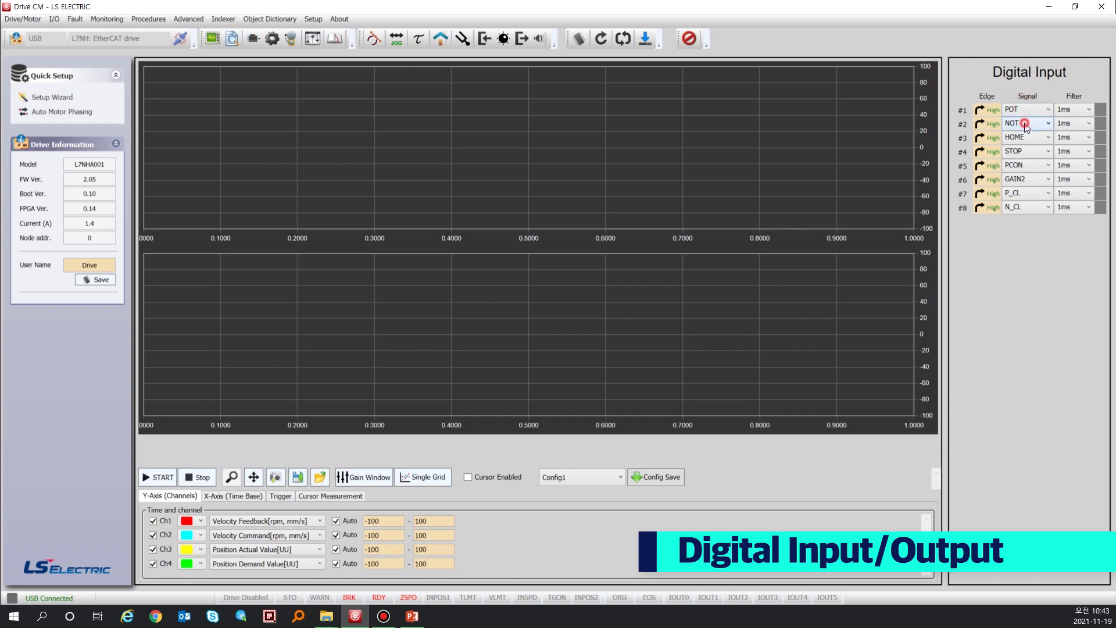
{"action": "left_click", "coordinate": [1024, 123]}
{"action": "left_click", "coordinate": [1024, 124]}
Toggle the edge level of digital inputs #1 and #2, leave it at High, and save the settings to memory.
{"action": "left_click", "coordinate": [992, 112]}
{"action": "left_click", "coordinate": [992, 113]}
{"action": "left_click", "coordinate": [996, 123]}
{"action": "left_click", "coordinate": [578, 37]}
Open the drive-specific parameters in the object dictionary and display the I/O parameter table.
{"action": "left_click", "coordinate": [279, 19]}
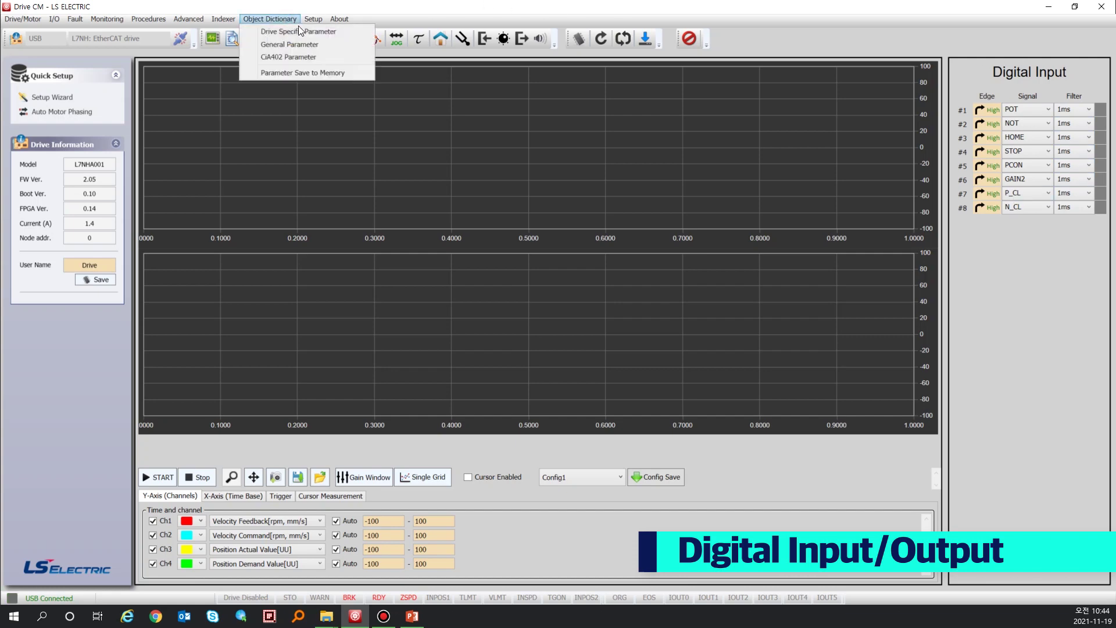
{"action": "left_click", "coordinate": [310, 33]}
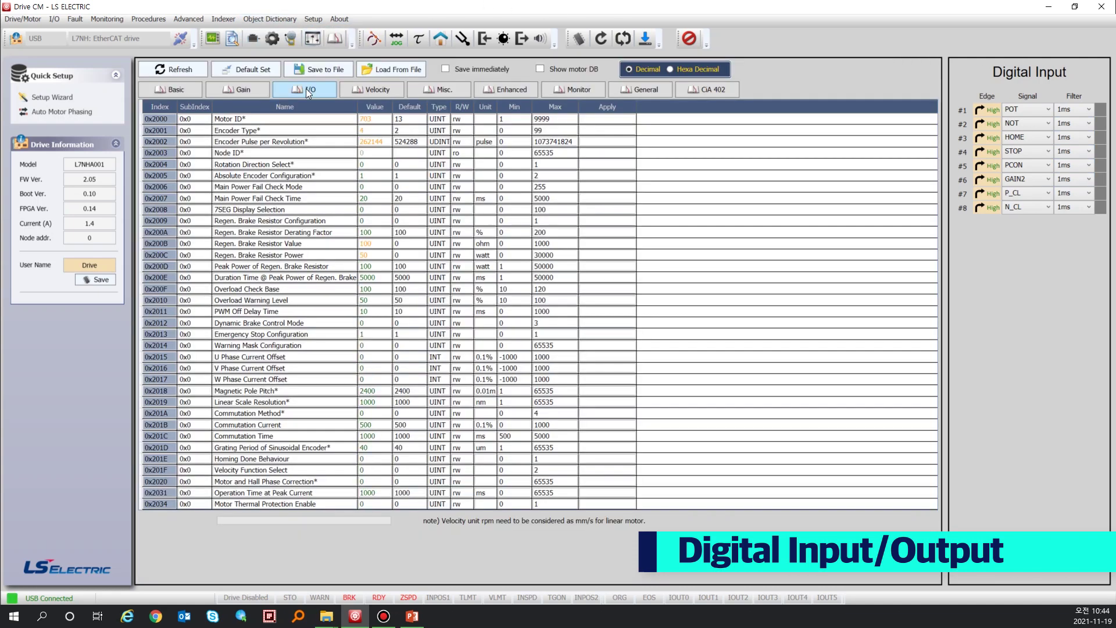
{"action": "left_click", "coordinate": [306, 88]}
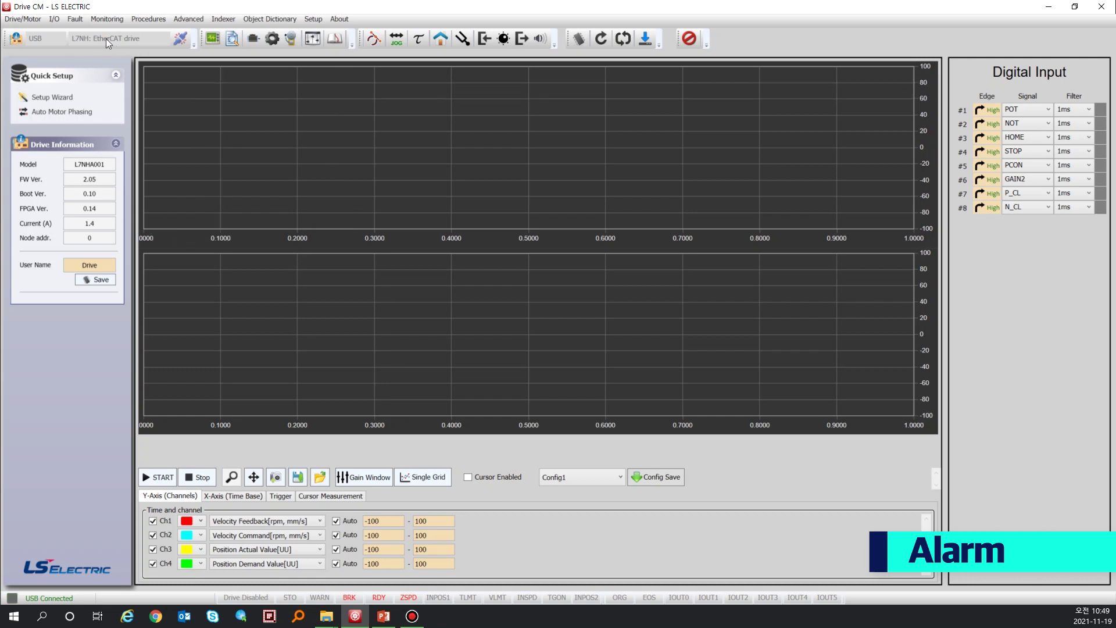
Review the fault configuration page and the servo alarm history, and close the history window.
{"action": "left_click", "coordinate": [73, 21]}
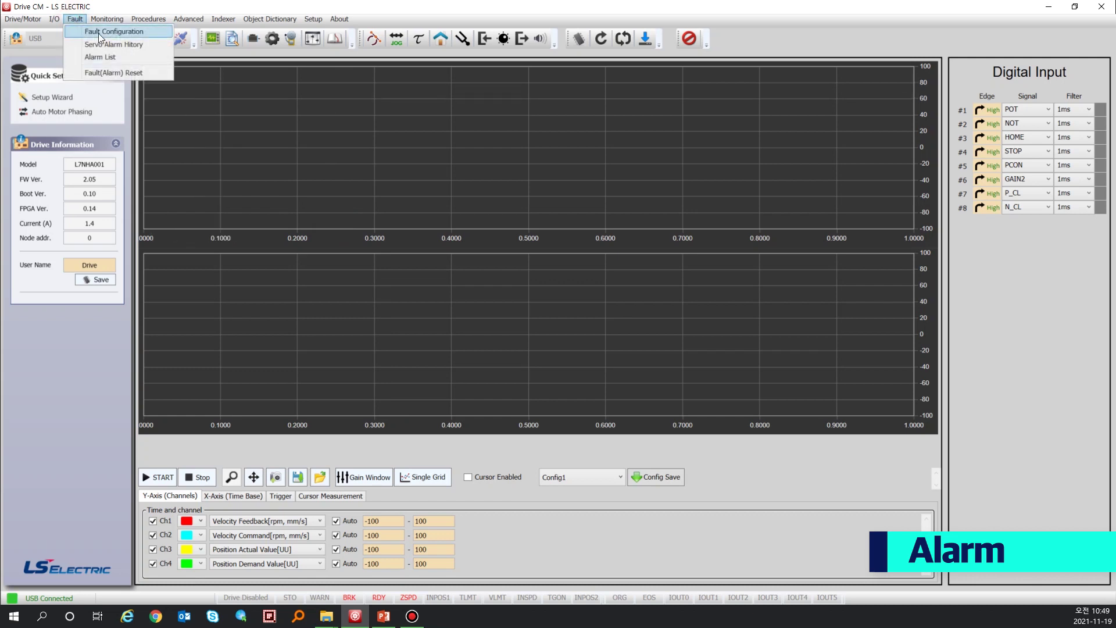
{"action": "left_click", "coordinate": [137, 32]}
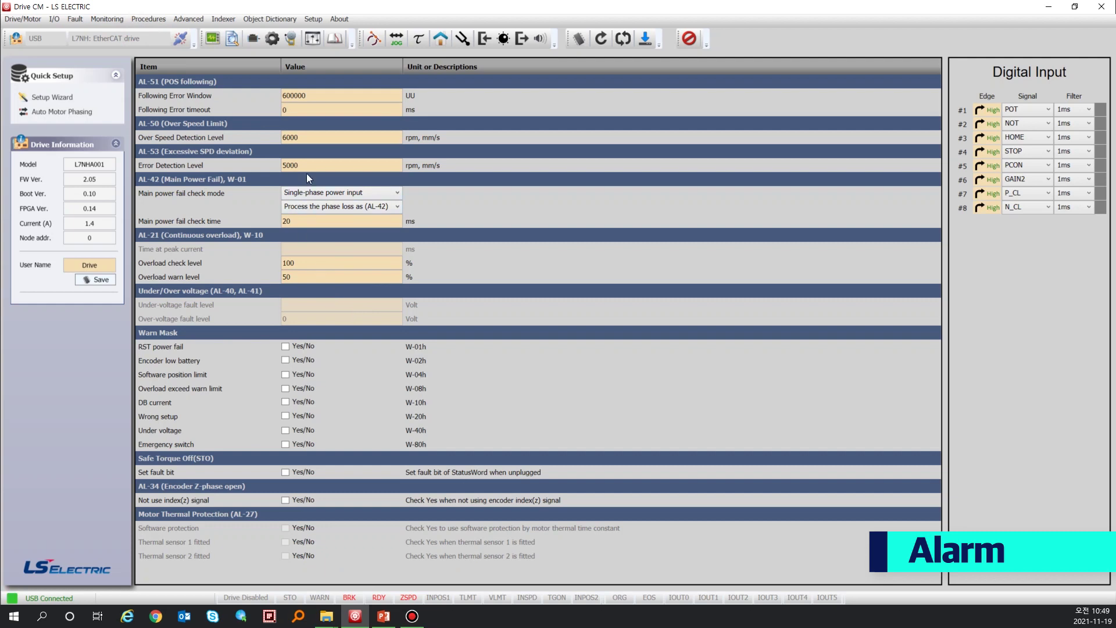
{"action": "left_click", "coordinate": [75, 19]}
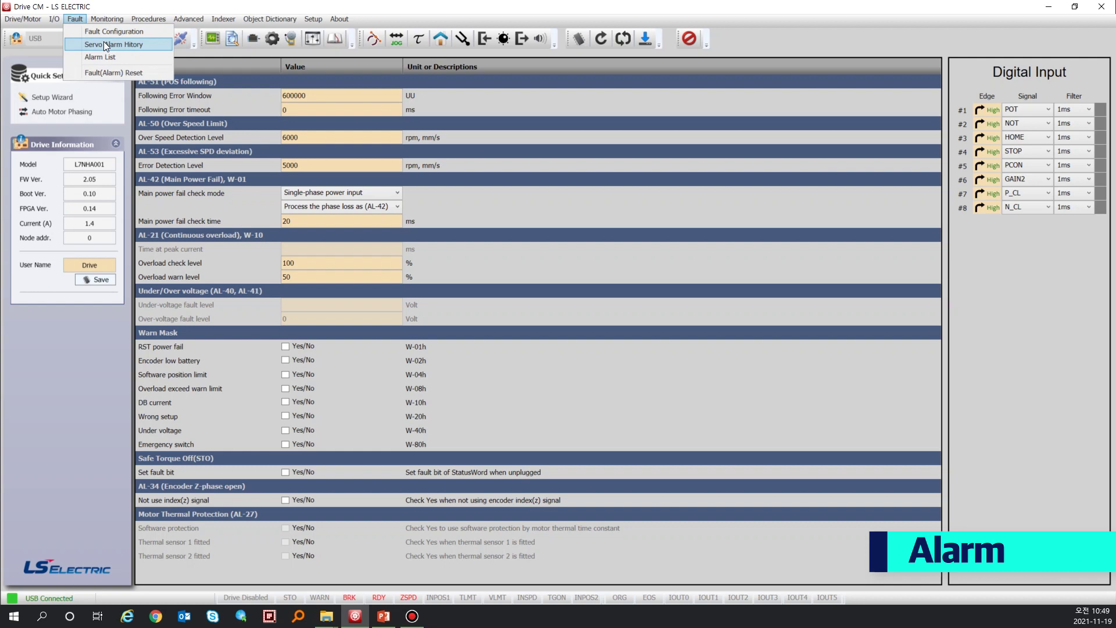
{"action": "left_click", "coordinate": [104, 44]}
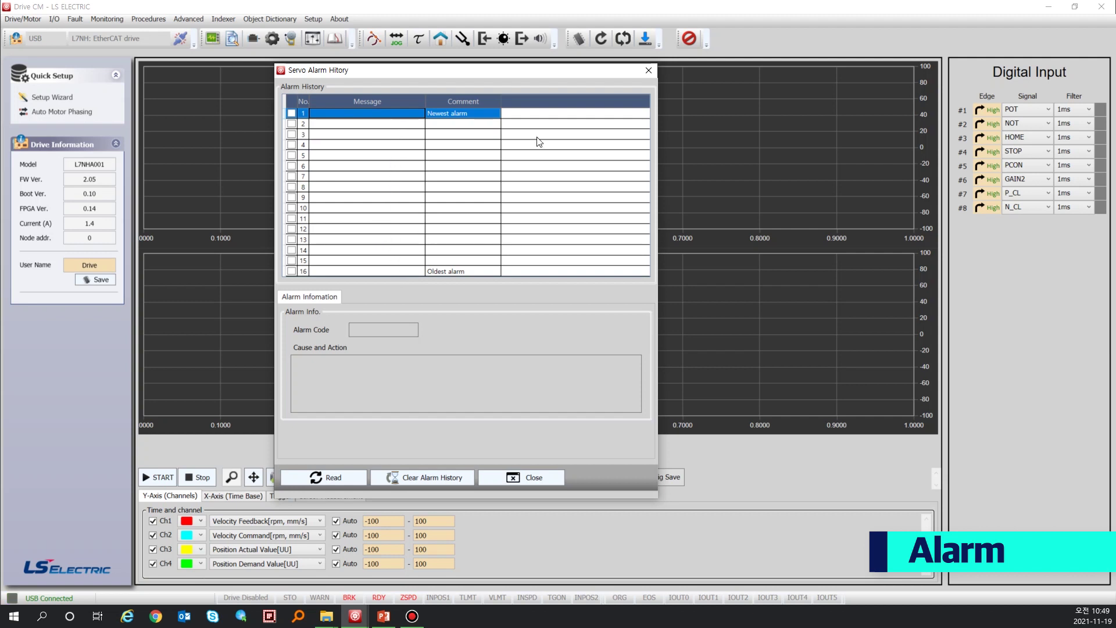
{"action": "left_click", "coordinate": [649, 71]}
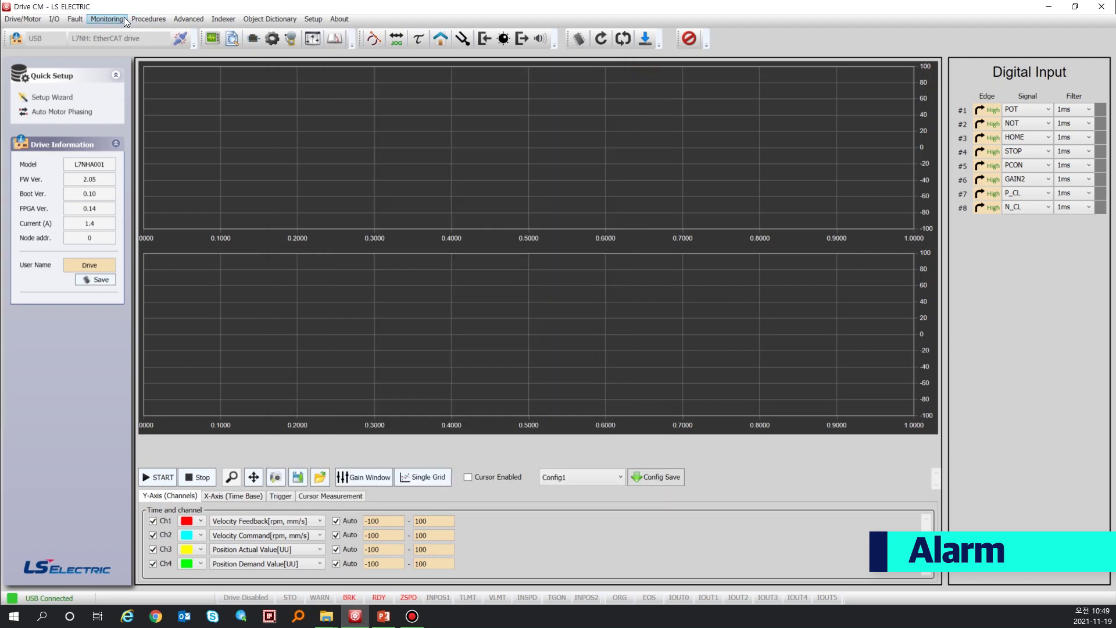
Browse the L7NH alarm list for alarm codes and their inspection contents, close it, and reset the drive's fault.
{"action": "left_click", "coordinate": [75, 18]}
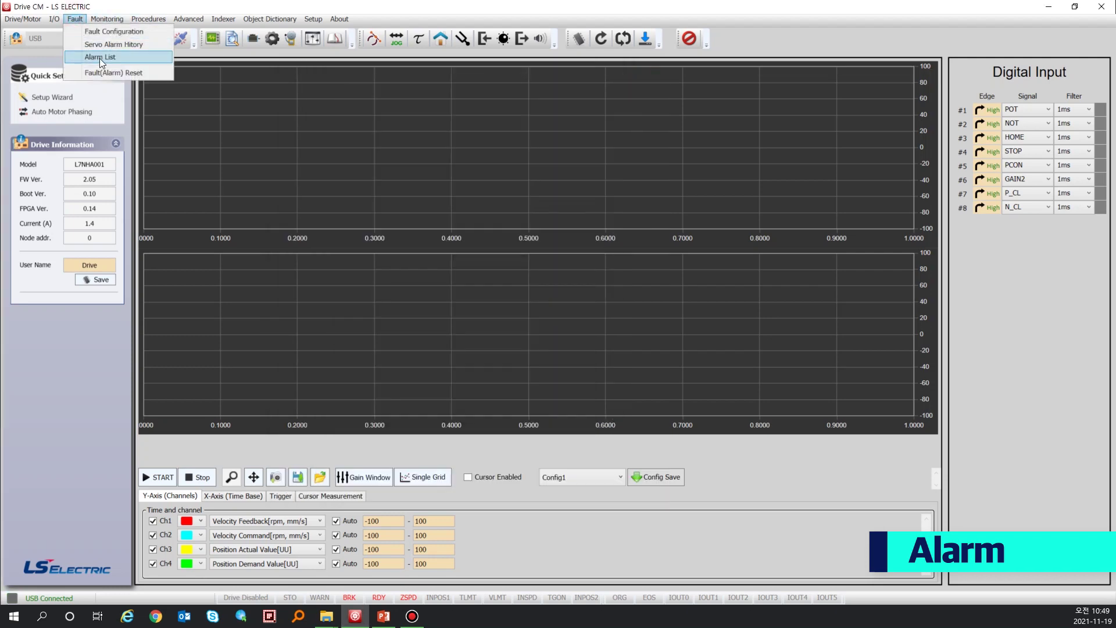
{"action": "left_click", "coordinate": [107, 58]}
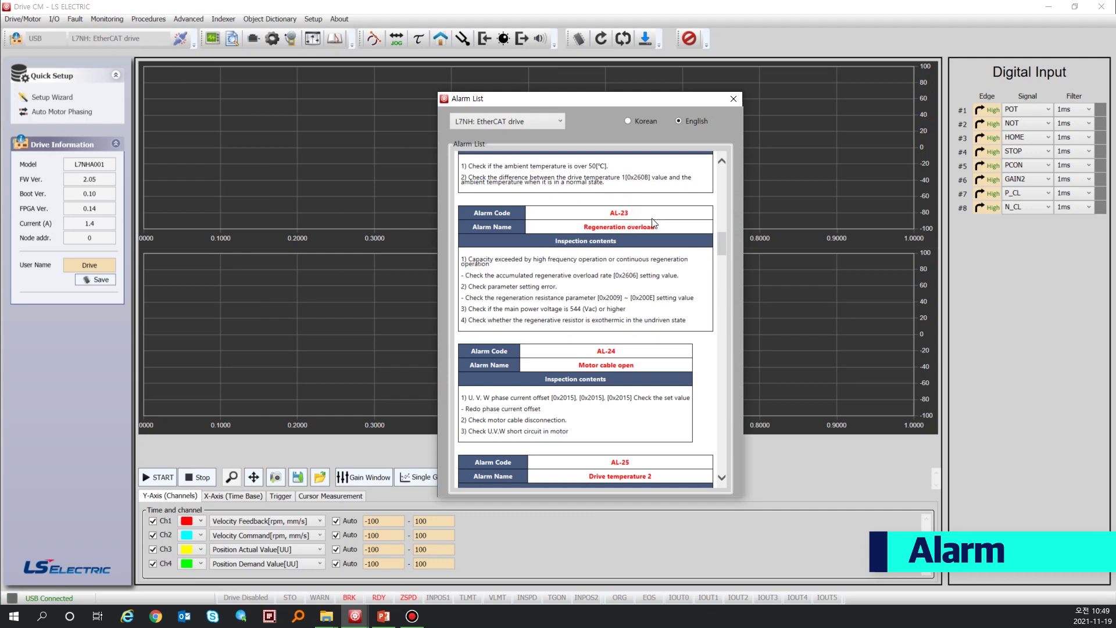
{"action": "scroll", "coordinate": [653, 223], "scroll_direction": "down", "scroll_amount": 15}
{"action": "scroll", "coordinate": [661, 247], "scroll_direction": "down", "scroll_amount": 8}
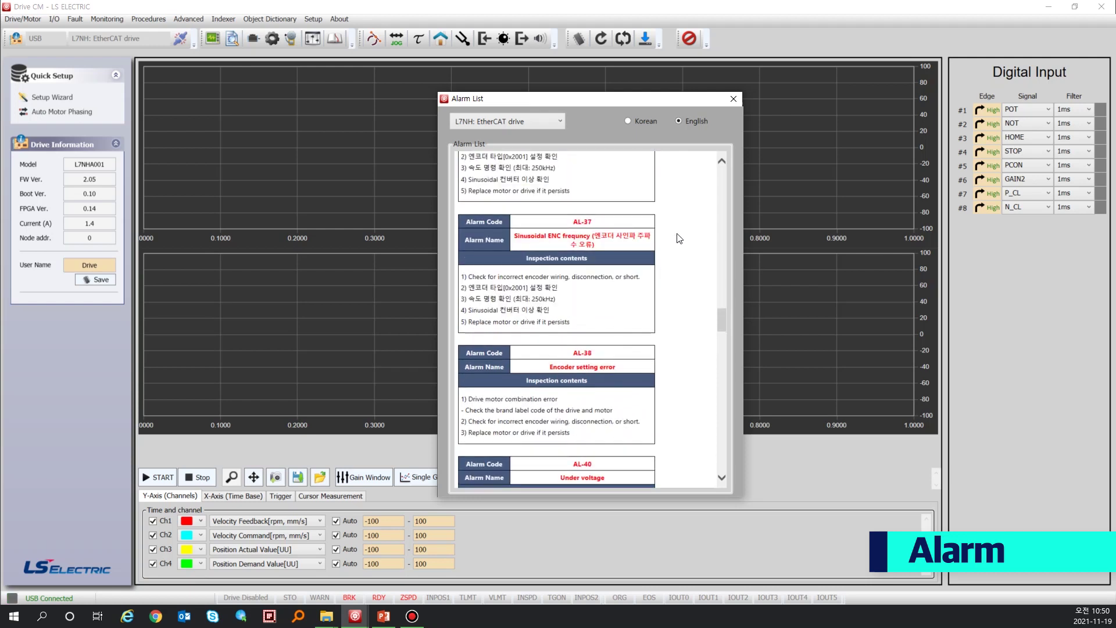
{"action": "left_click", "coordinate": [733, 100]}
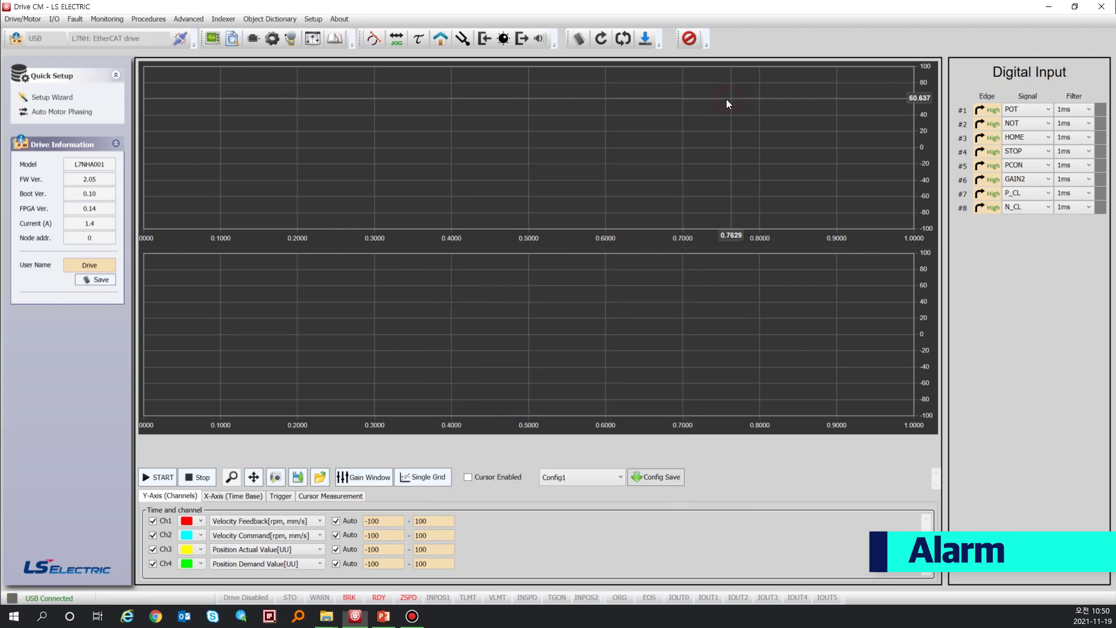
{"action": "left_click", "coordinate": [74, 19]}
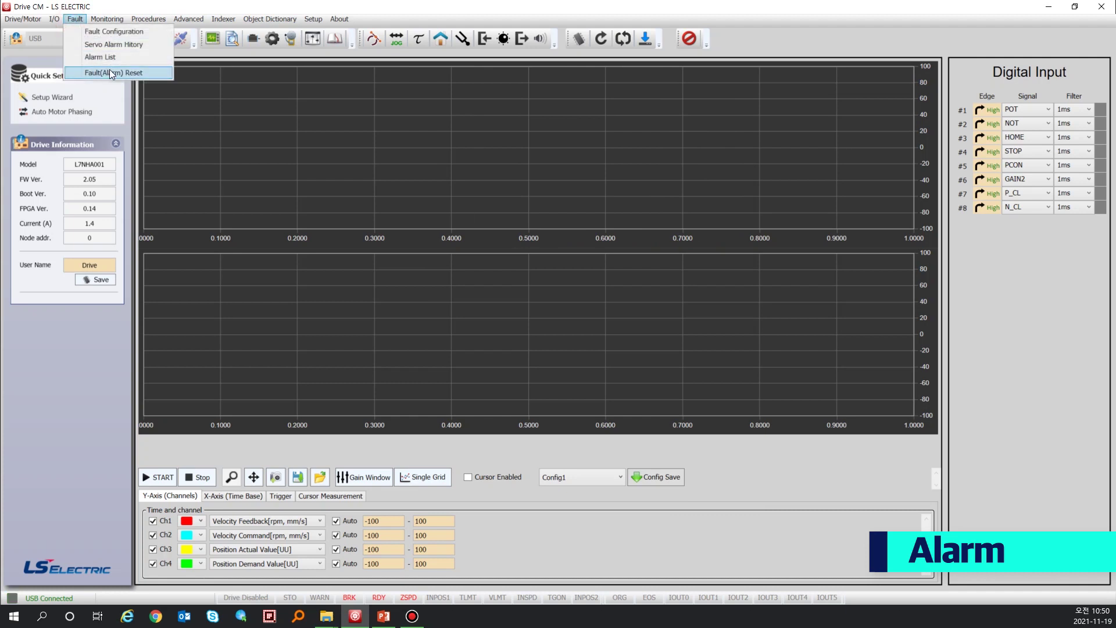
{"action": "left_click", "coordinate": [146, 72]}
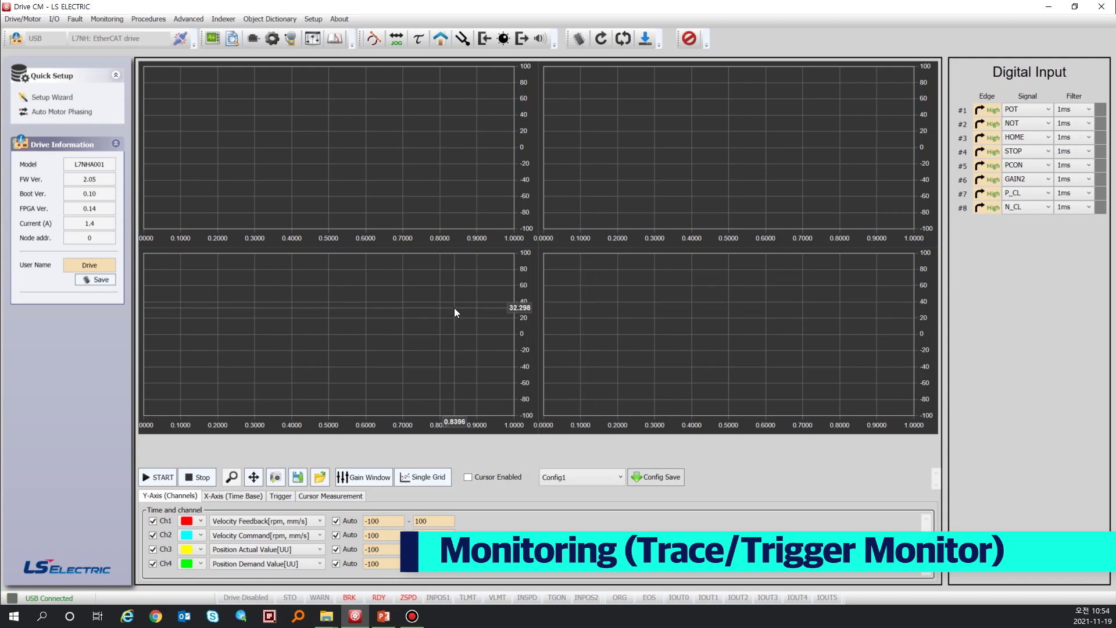
Assign Torque Feedback[%] to trace channel 3 and Following Error Actual Value[UU] to channel 4.
{"action": "left_click", "coordinate": [267, 534]}
{"action": "scroll", "coordinate": [269, 484], "scroll_direction": "up", "scroll_amount": 4}
{"action": "scroll", "coordinate": [275, 478], "scroll_direction": "up", "scroll_amount": 3}
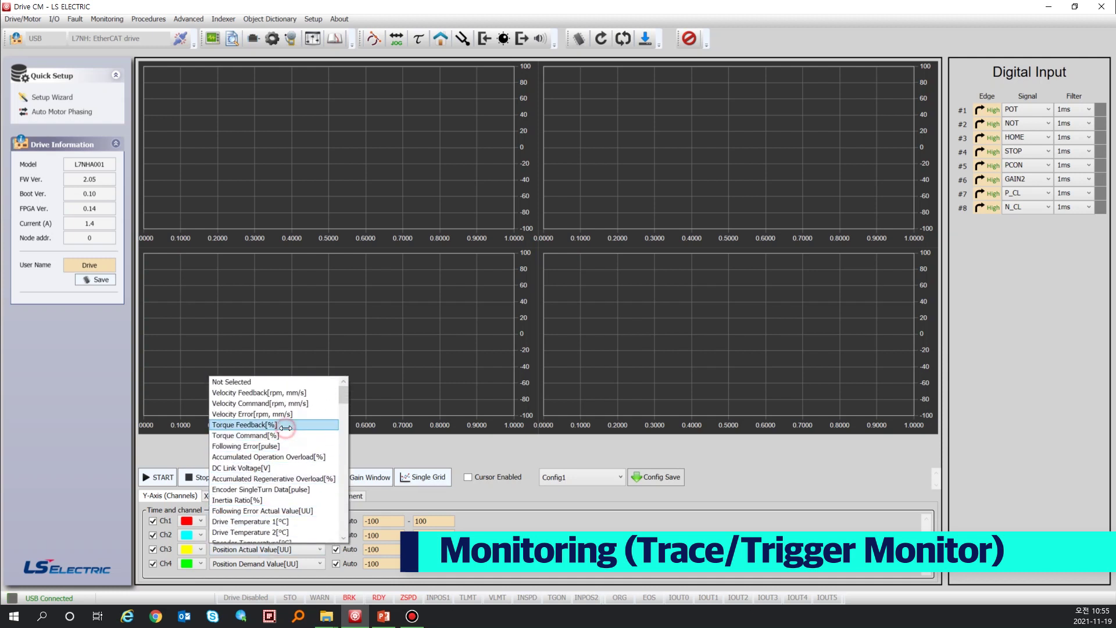
{"action": "left_click", "coordinate": [286, 426]}
{"action": "left_click", "coordinate": [262, 562]}
{"action": "scroll", "coordinate": [273, 483], "scroll_direction": "up", "scroll_amount": 5}
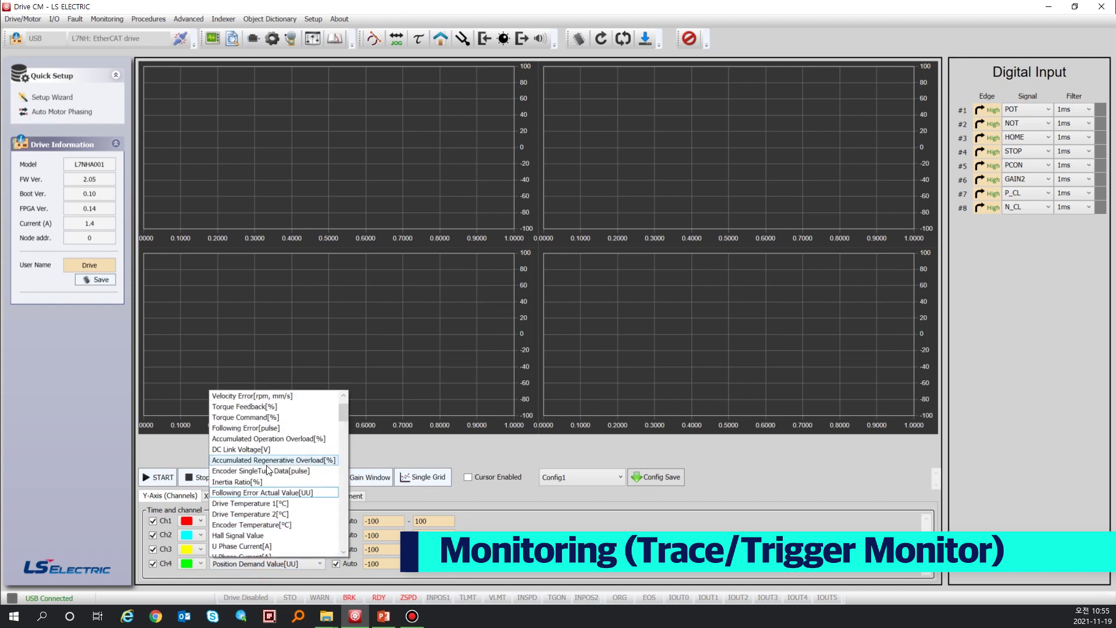
{"action": "scroll", "coordinate": [278, 495], "scroll_direction": "down", "scroll_amount": 1}
{"action": "left_click", "coordinate": [281, 493]}
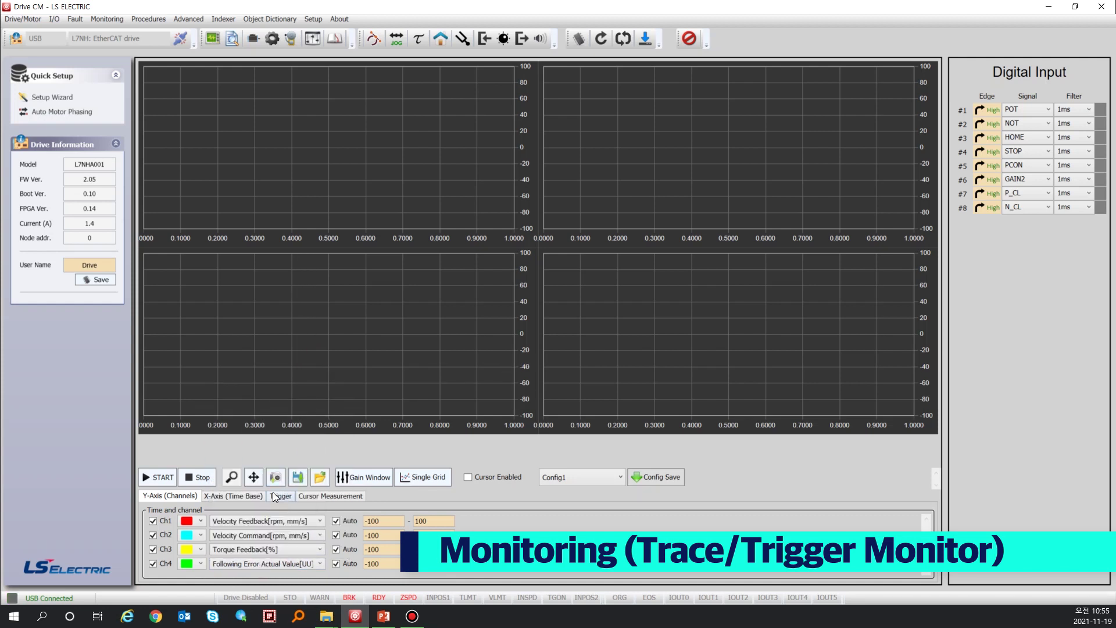
Start the trace and combine all four channels in a single grid.
{"action": "left_click", "coordinate": [153, 476]}
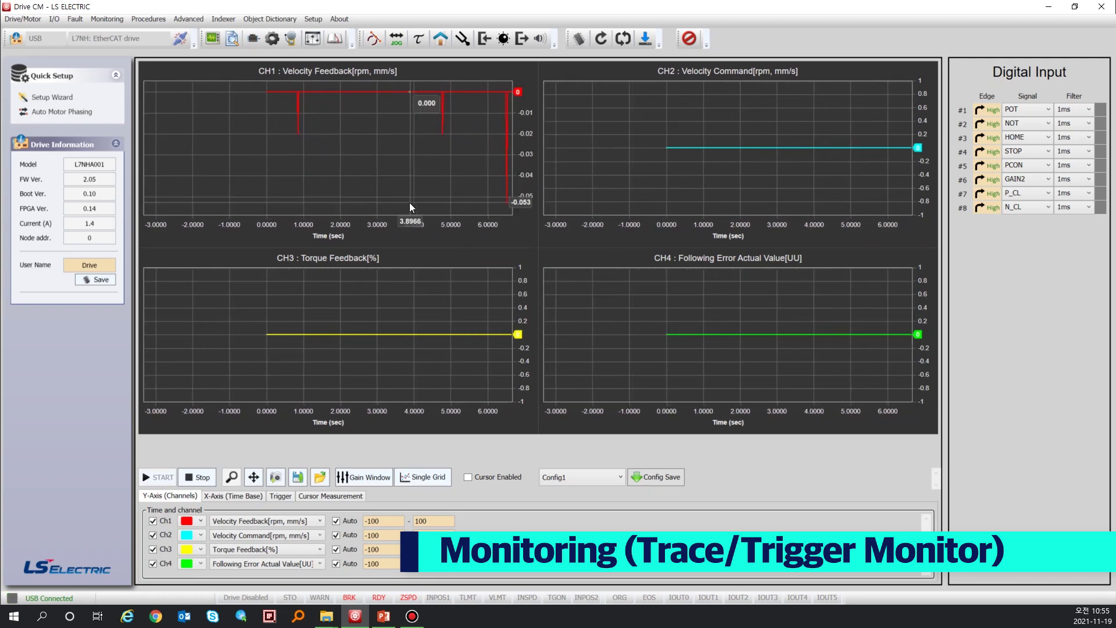
{"action": "left_click", "coordinate": [413, 480]}
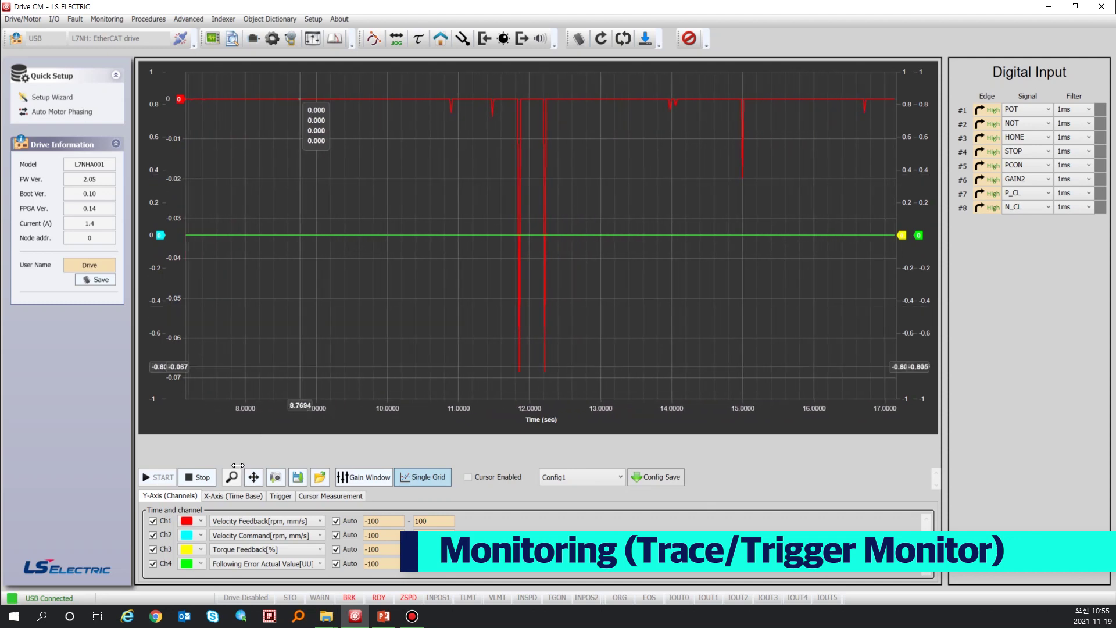
Check the X-axis time base settings, including the time span, and stop the running trace.
{"action": "left_click", "coordinate": [223, 494]}
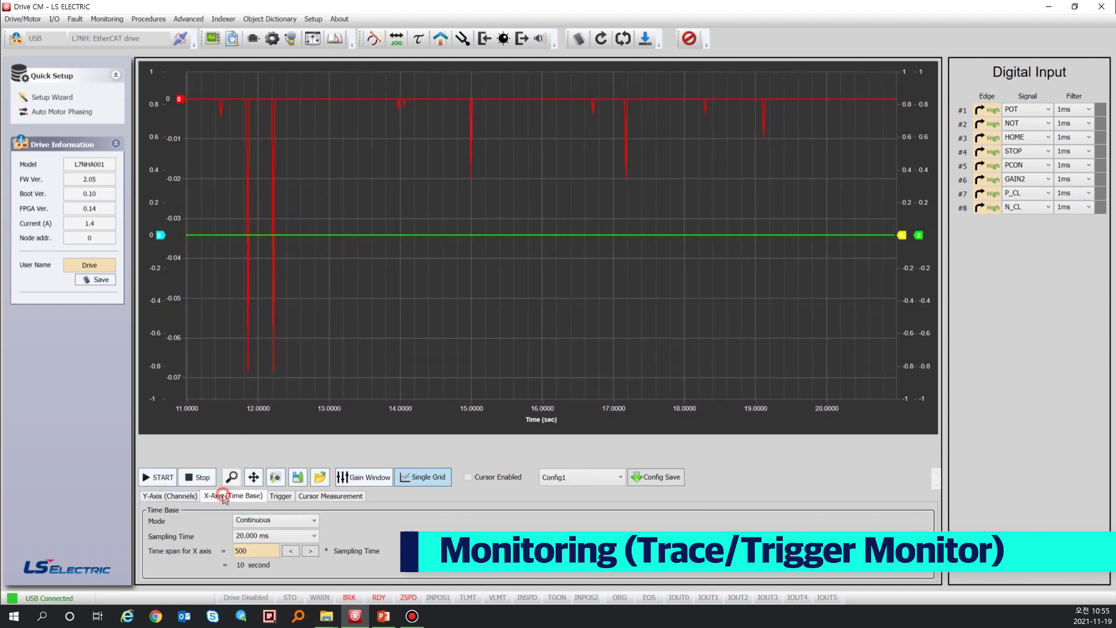
{"action": "double_click", "coordinate": [251, 549]}
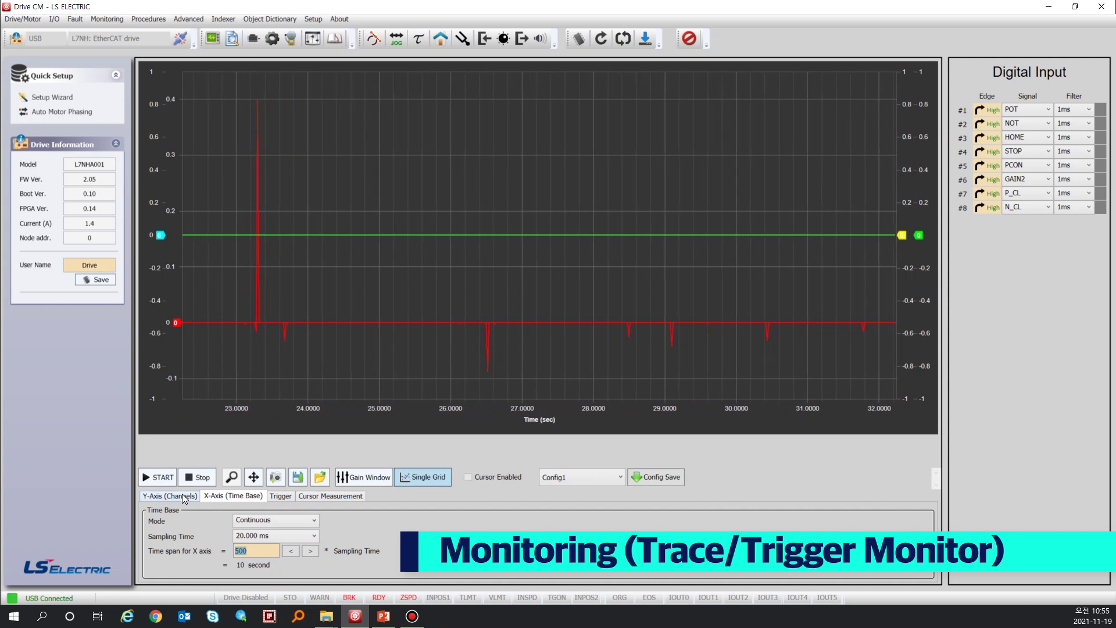
{"action": "left_click", "coordinate": [190, 480]}
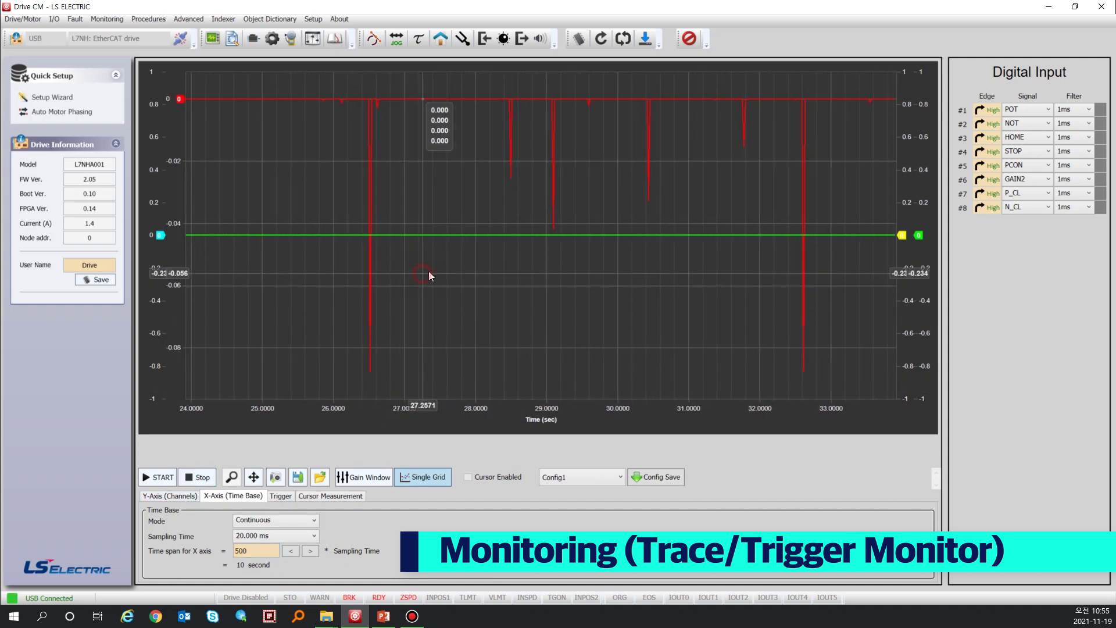
Examine the recorded velocity feedback trace over the whole recording time and in an enlarged section.
{"action": "scroll", "coordinate": [645, 306], "scroll_direction": "down", "scroll_amount": 3}
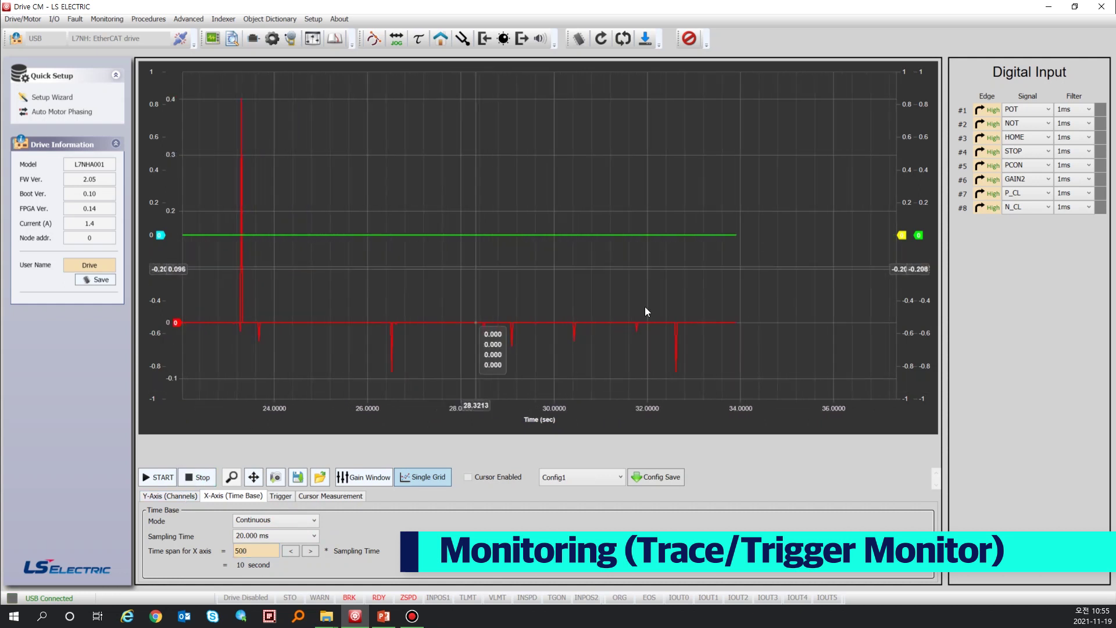
{"action": "scroll", "coordinate": [674, 308], "scroll_direction": "down", "scroll_amount": 3}
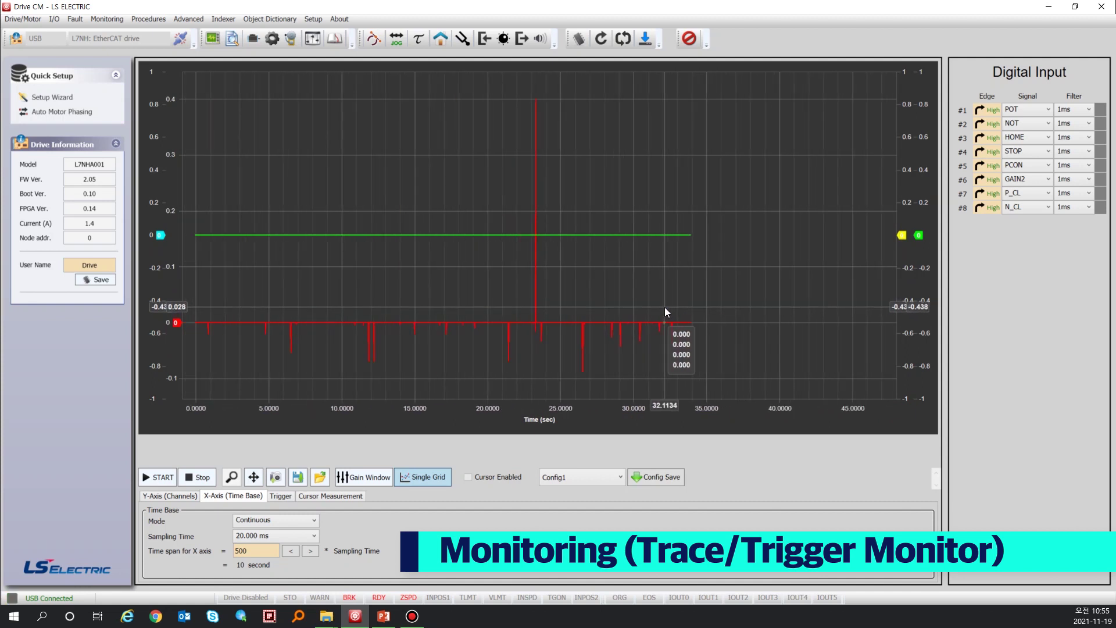
{"action": "left_click", "coordinate": [253, 478]}
{"action": "left_click_drag", "start_coordinate": [344, 207], "coordinate": [395, 318]}
{"action": "left_click", "coordinate": [231, 477]}
{"action": "left_click_drag", "start_coordinate": [345, 208], "coordinate": [463, 376]}
{"action": "scroll", "coordinate": [403, 177], "scroll_direction": "down", "scroll_amount": 5}
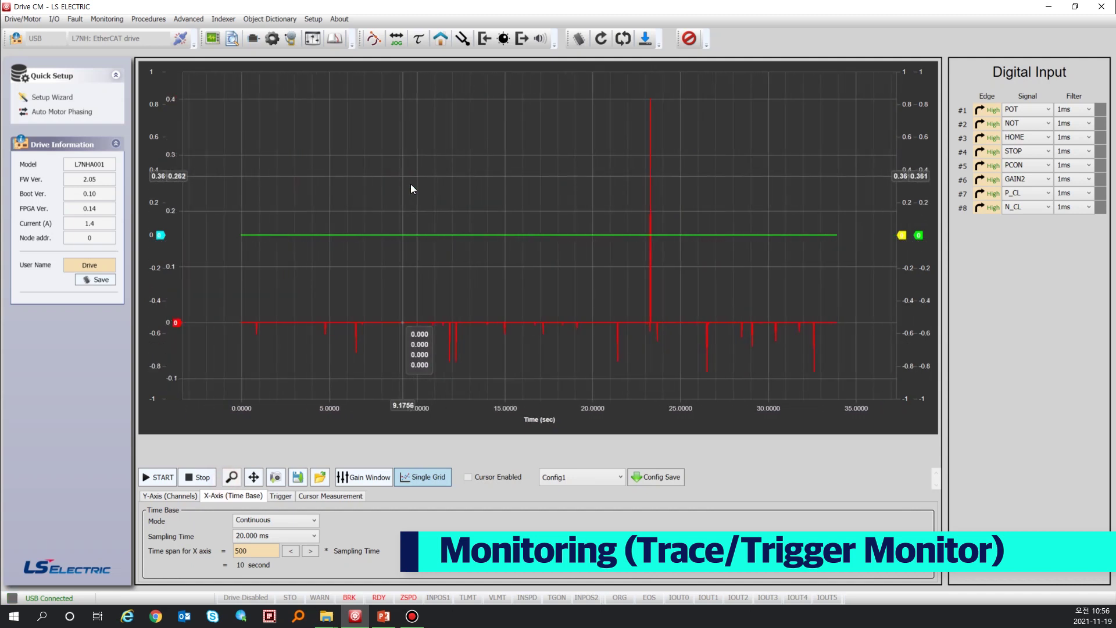
Return to the Y-axis channel settings and split the trace into separate graphs for each channel.
{"action": "left_click", "coordinate": [170, 495]}
{"action": "left_click", "coordinate": [434, 478]}
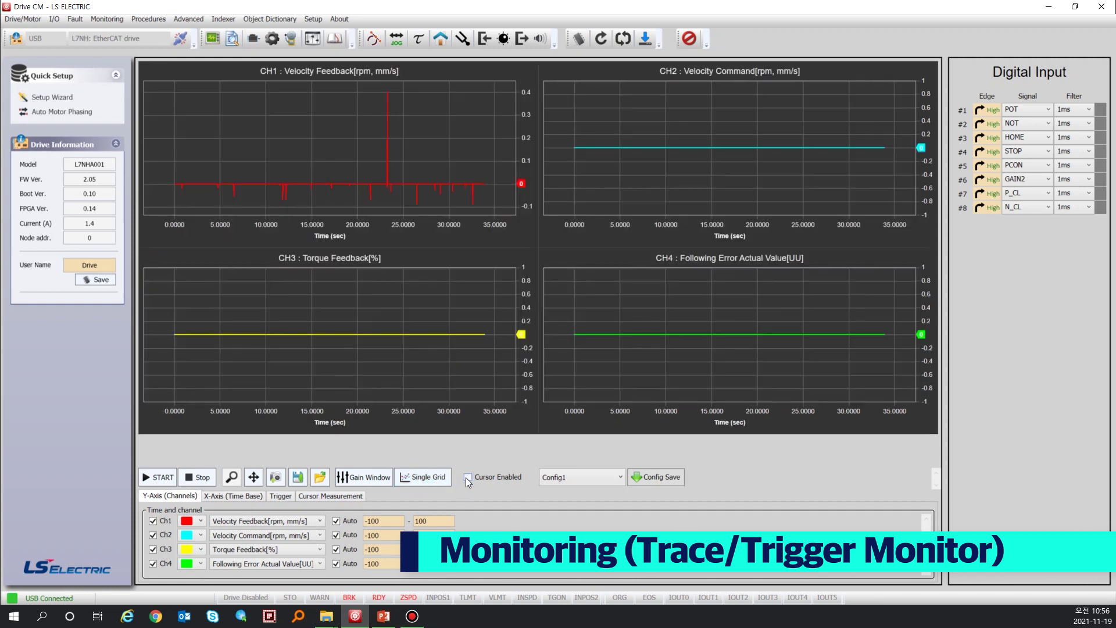
Enable the trace cursors and place the velocity feedback cursors at about 12.1 s and 21.2 s.
{"action": "left_click", "coordinate": [467, 477]}
{"action": "left_click_drag", "start_coordinate": [355, 275], "coordinate": [364, 280]}
{"action": "left_click_drag", "start_coordinate": [365, 182], "coordinate": [368, 183]}
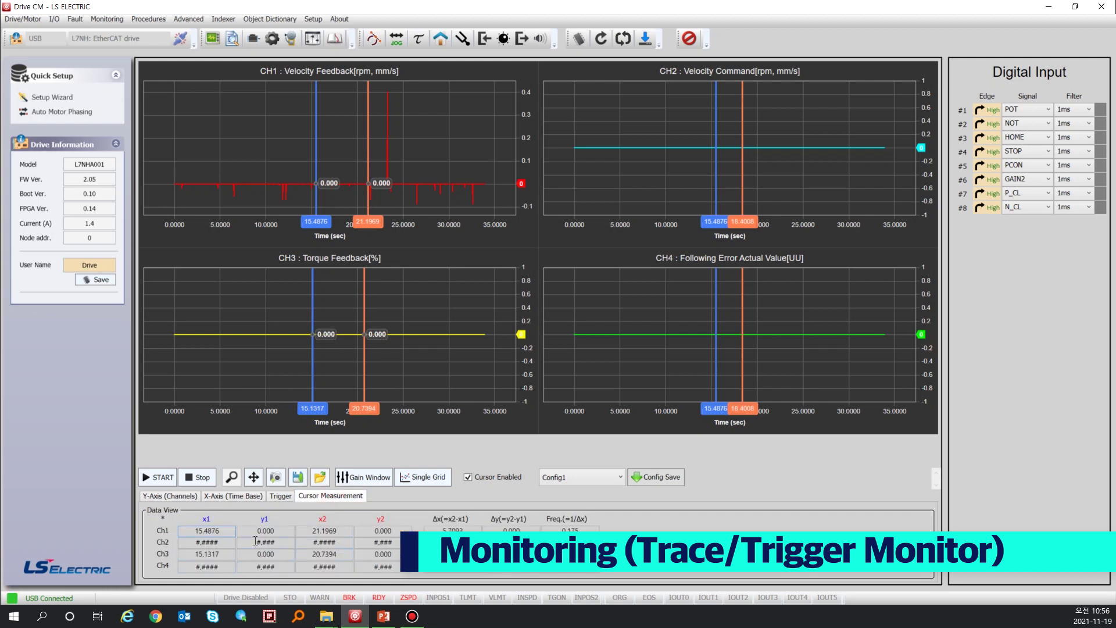
{"action": "left_click_drag", "start_coordinate": [317, 195], "coordinate": [285, 185]}
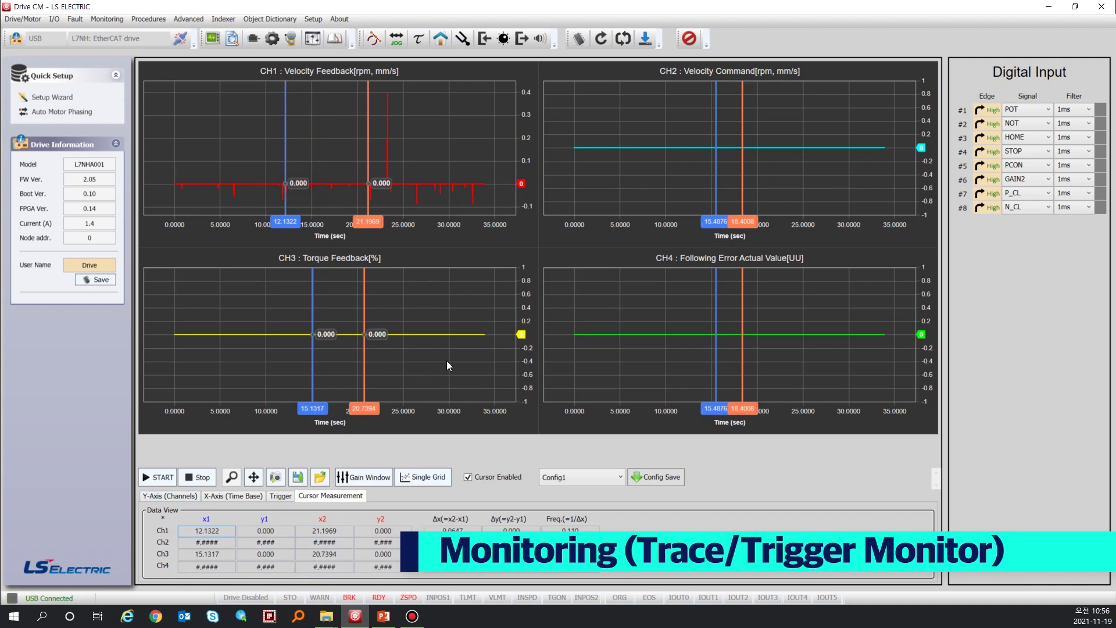
Review the loop gains in the Gain Window, enter 3 for the inertia ratio, and close the window.
{"action": "left_click", "coordinate": [364, 476]}
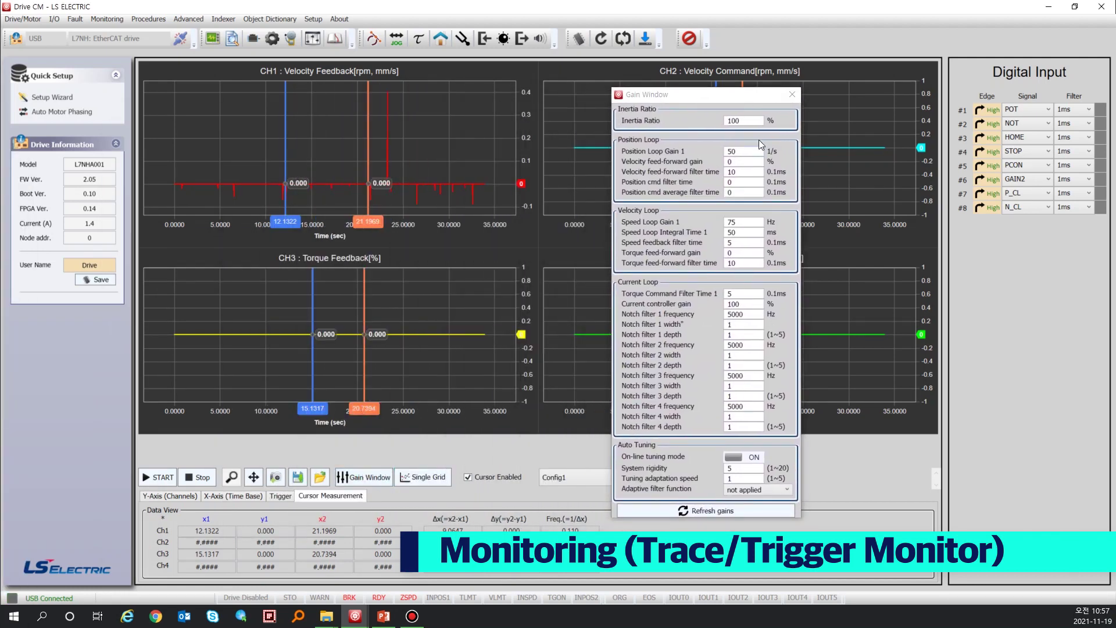
{"action": "left_click", "coordinate": [749, 120]}
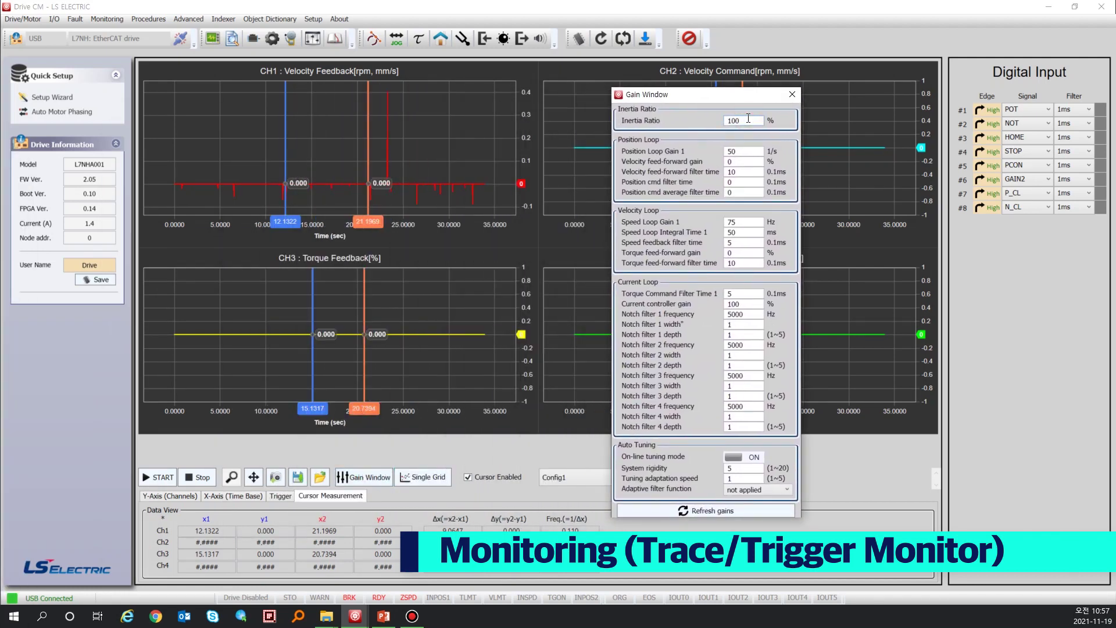
{"action": "double_click", "coordinate": [748, 120]}
{"action": "type", "text": "3"}
{"action": "left_click", "coordinate": [792, 95]}
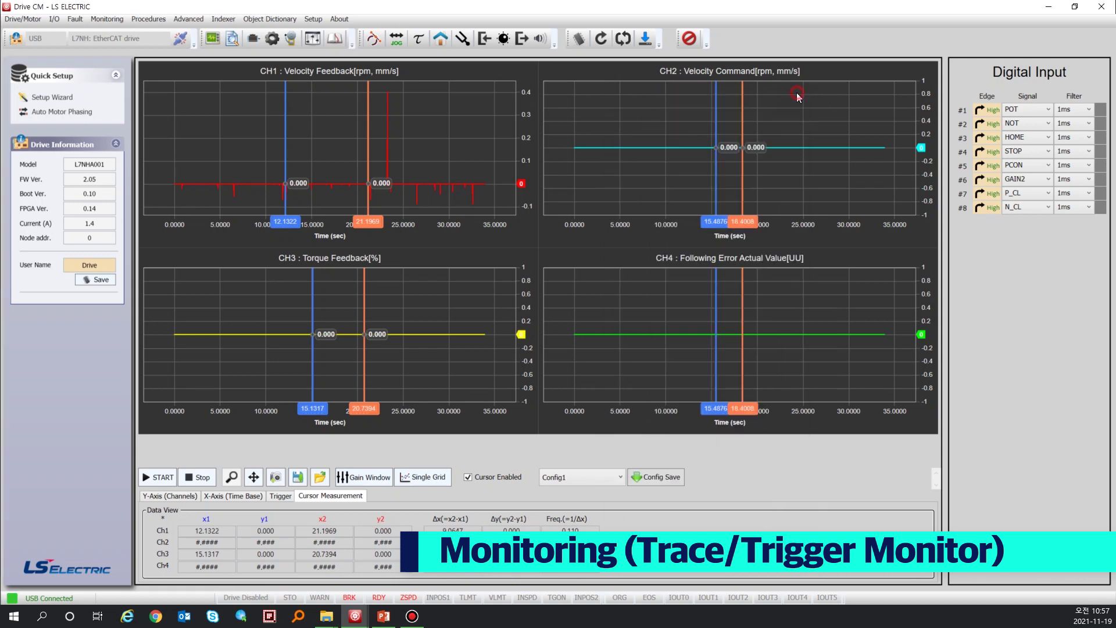
{"action": "left_click", "coordinate": [581, 37]}
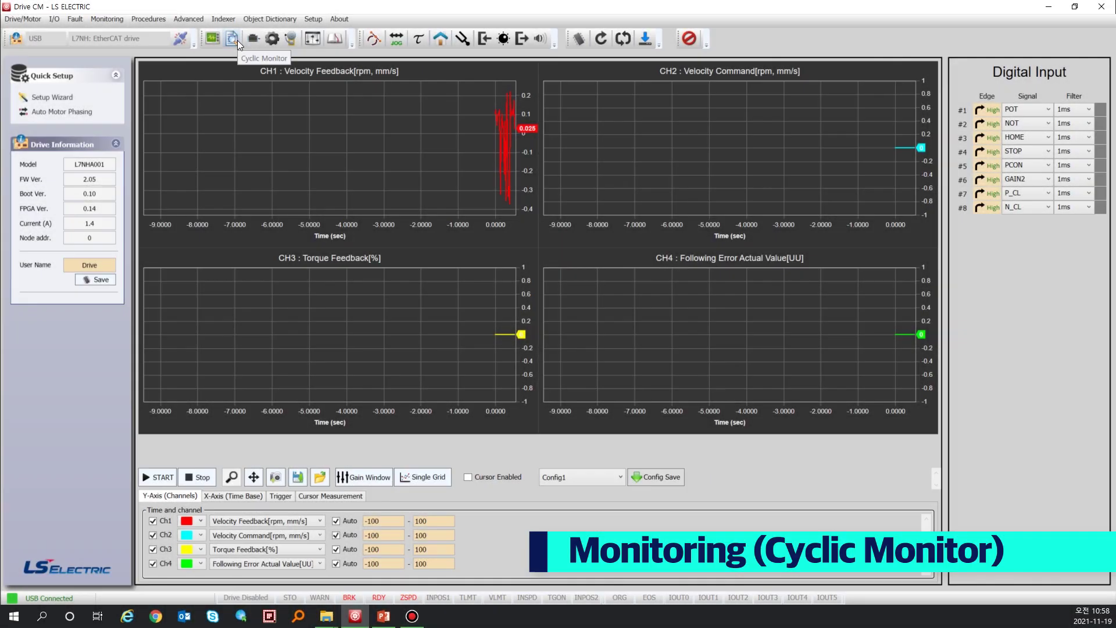
View the drive's live values in the Cyclic Monitor, toggle monitoring, and try different 7-segment display items.
{"action": "left_click", "coordinate": [233, 39]}
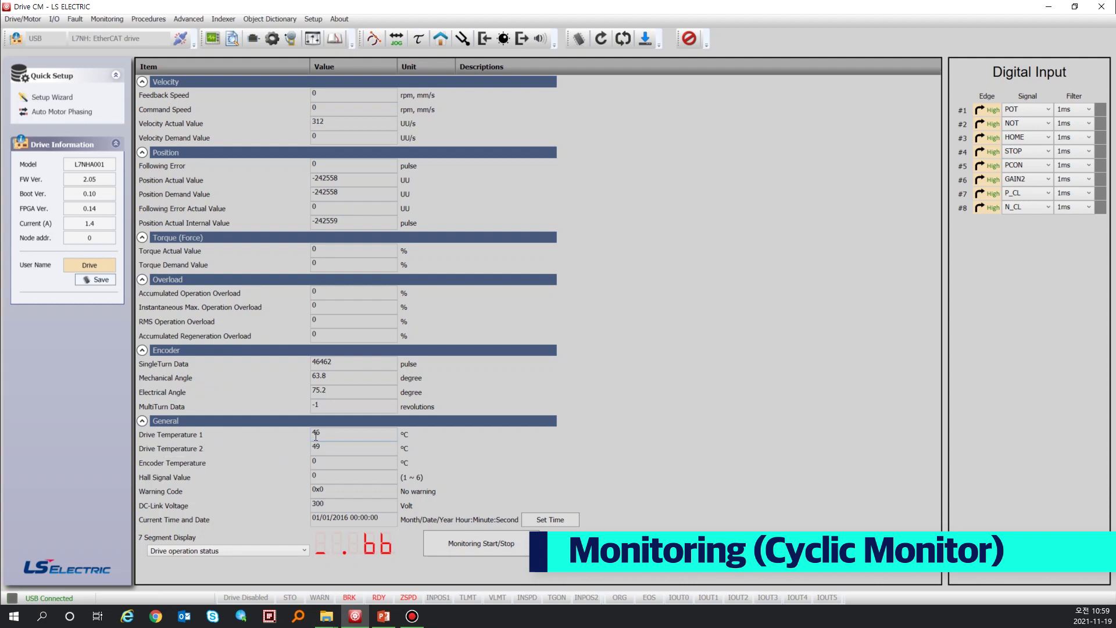
{"action": "left_click", "coordinate": [454, 542]}
{"action": "left_click", "coordinate": [276, 549]}
{"action": "left_click", "coordinate": [244, 395]}
{"action": "left_click", "coordinate": [244, 549]}
{"action": "scroll", "coordinate": [246, 395], "scroll_direction": "up", "scroll_amount": 1}
{"action": "left_click", "coordinate": [247, 378]}
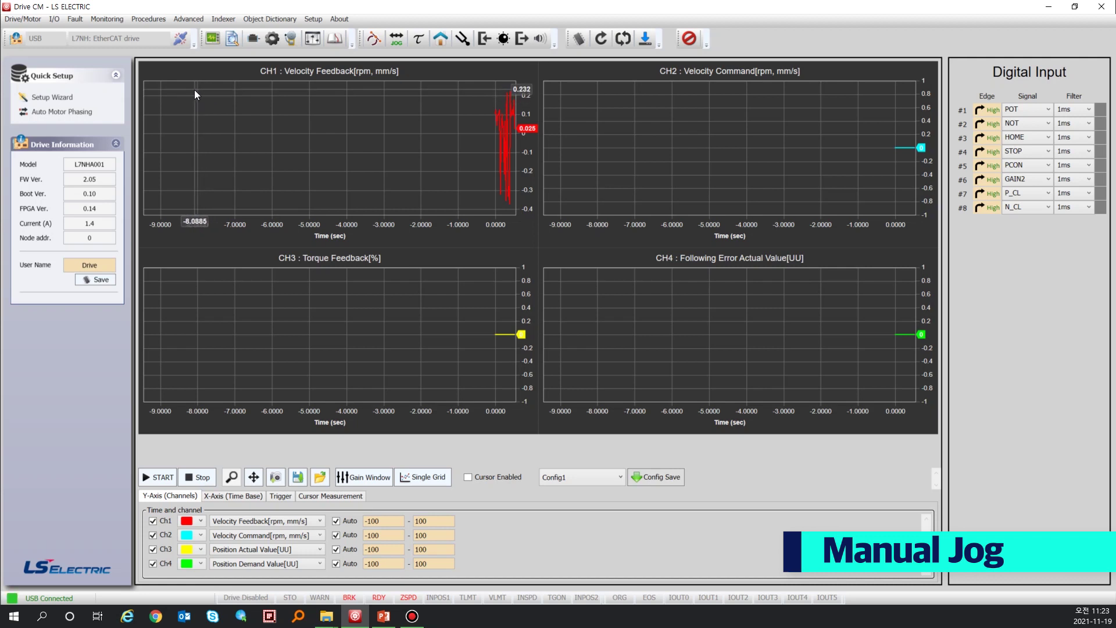
Open the Manual Jog procedure, start the four-channel trace, and switch the drive on.
{"action": "left_click", "coordinate": [150, 21]}
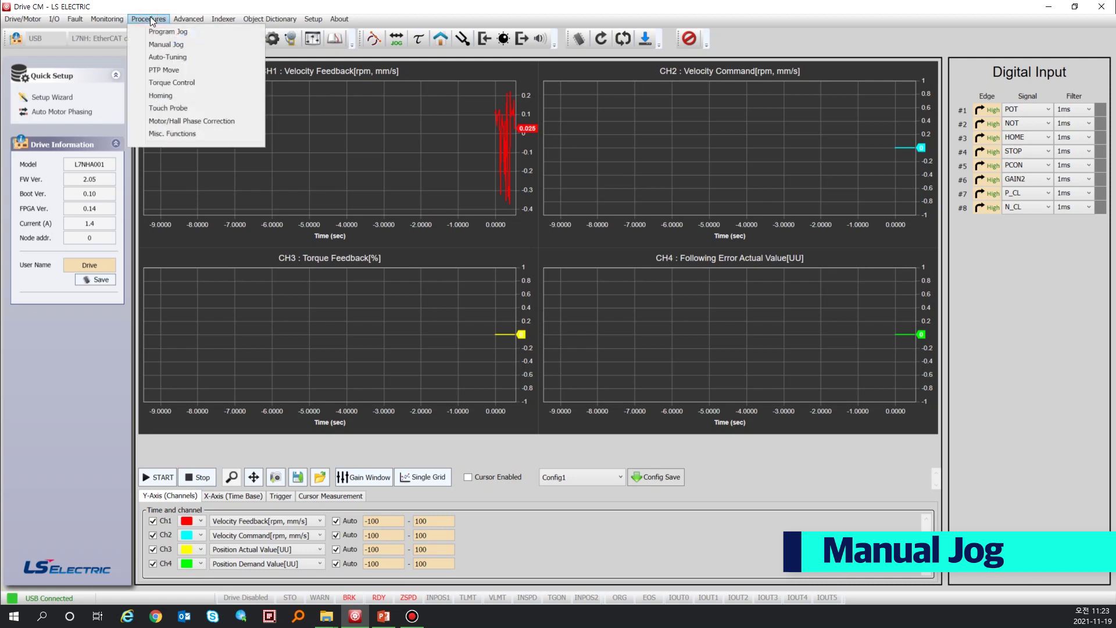
{"action": "left_click", "coordinate": [190, 44]}
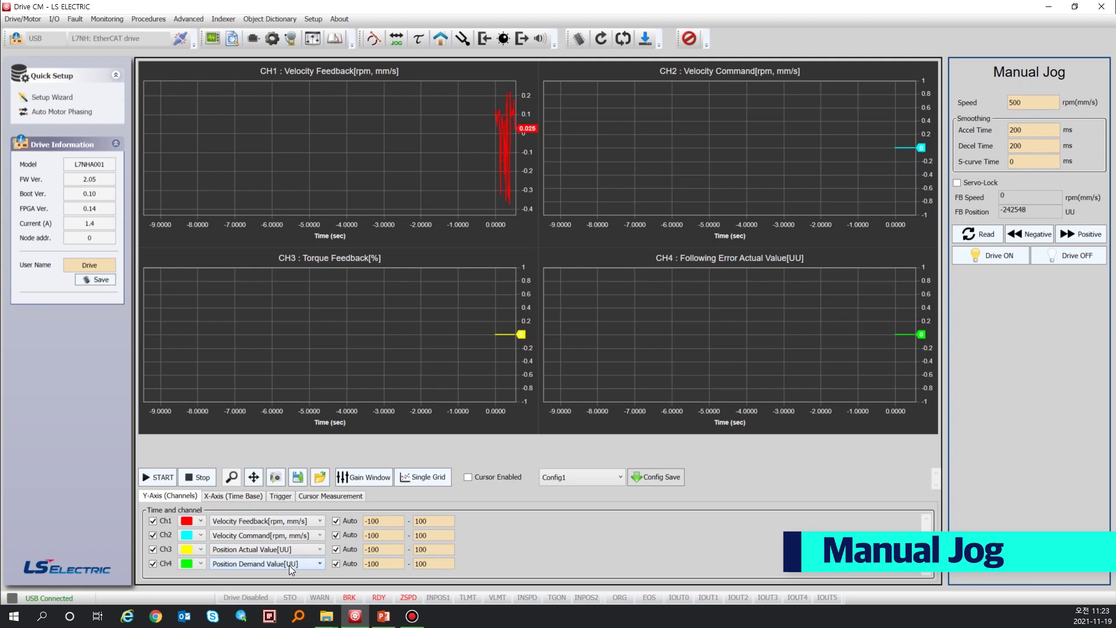
{"action": "left_click", "coordinate": [162, 475]}
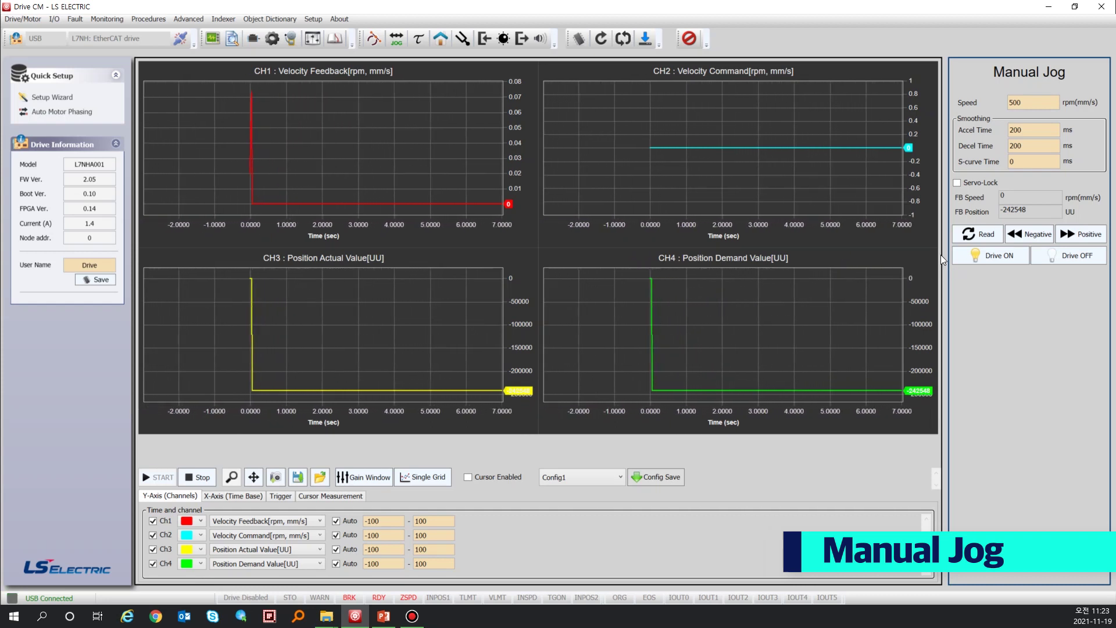
{"action": "left_click", "coordinate": [1010, 256]}
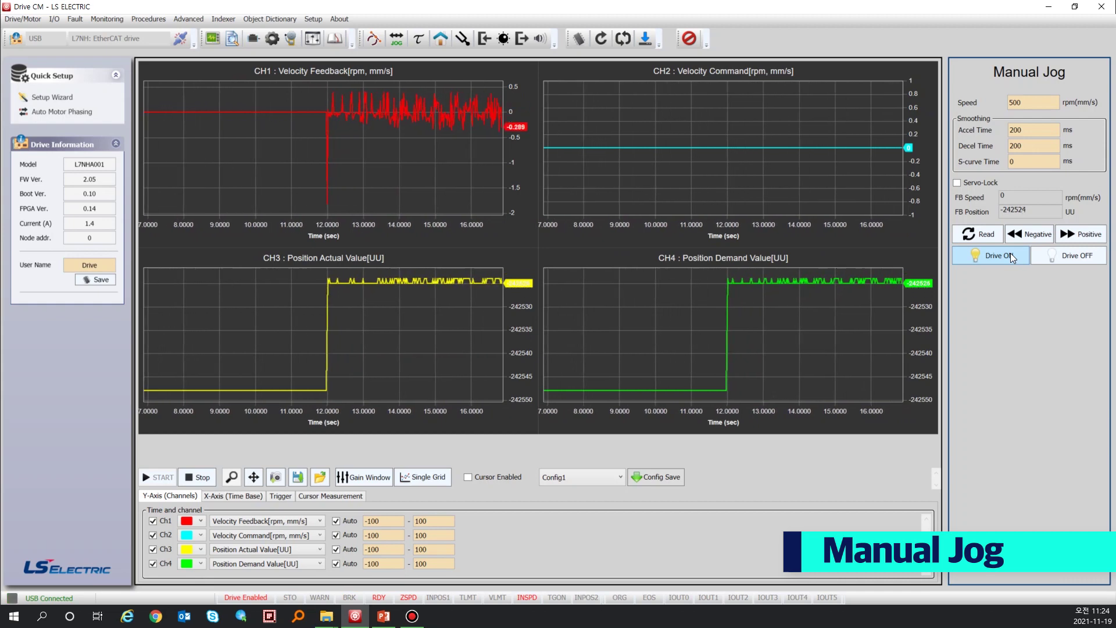
Set the manual jog speed to 10 rpm and both the acceleration and deceleration times to 1000 ms.
{"action": "double_click", "coordinate": [1016, 103]}
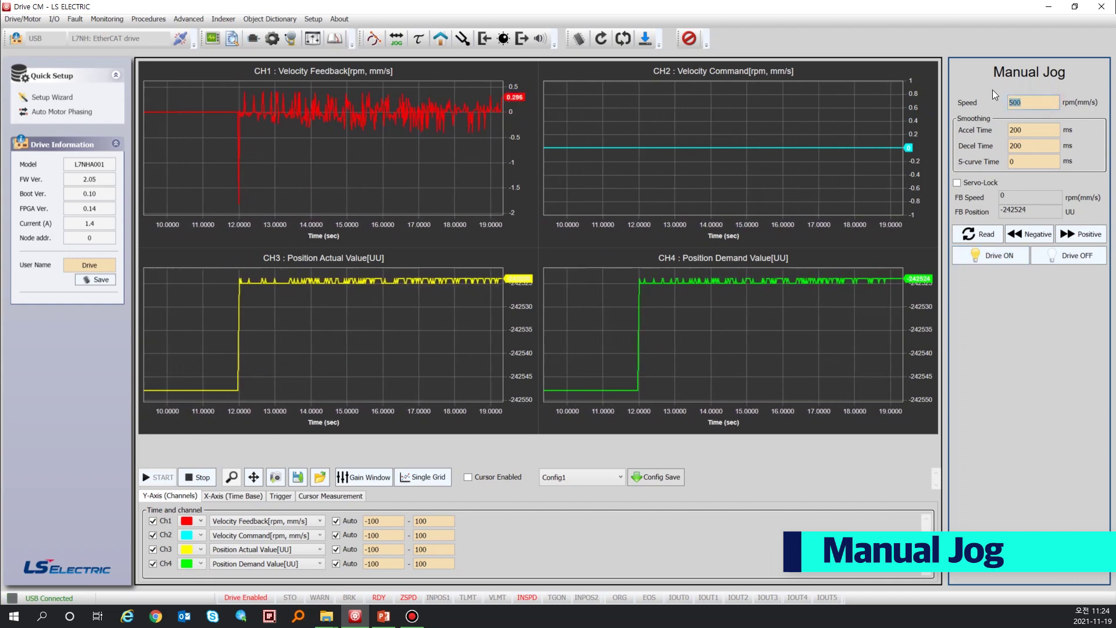
{"action": "type", "text": "10"}
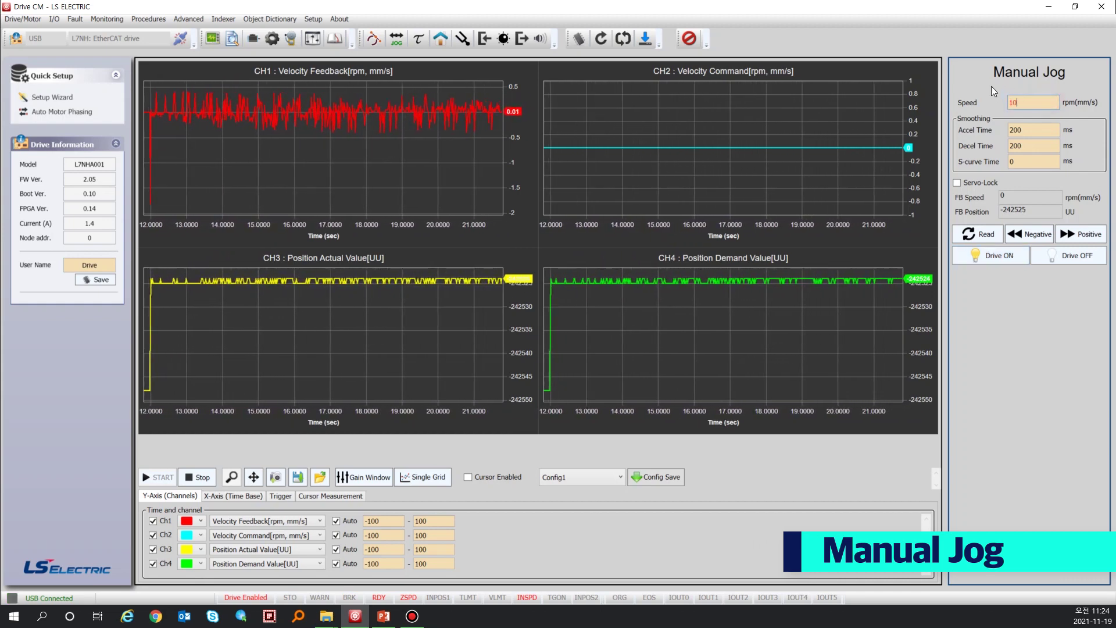
{"action": "key", "text": "Return"}
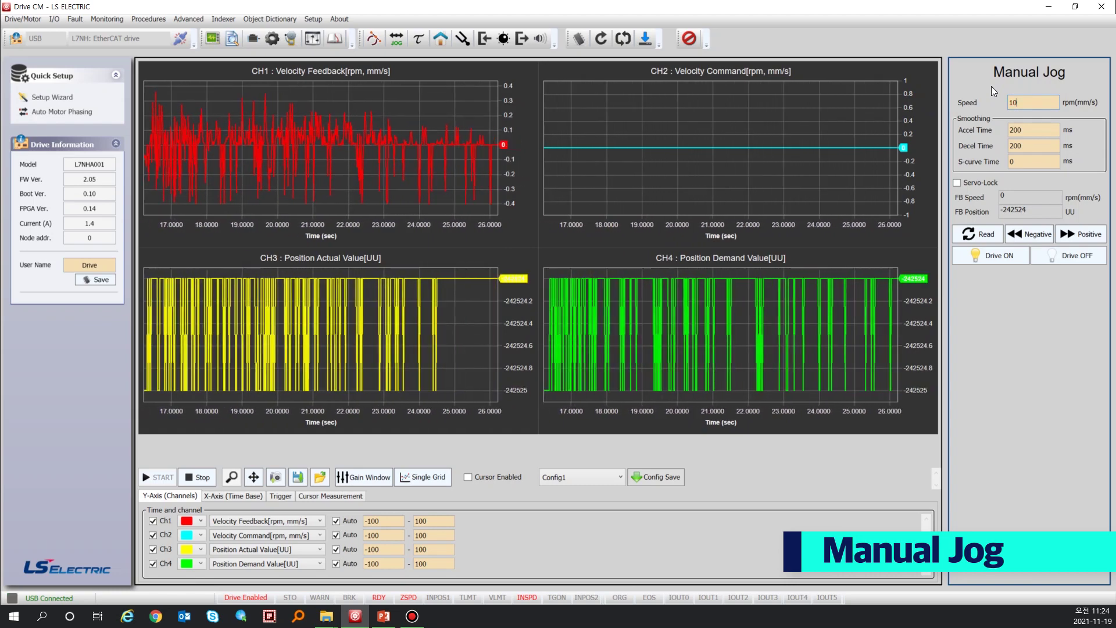
{"action": "key", "text": "Tab"}
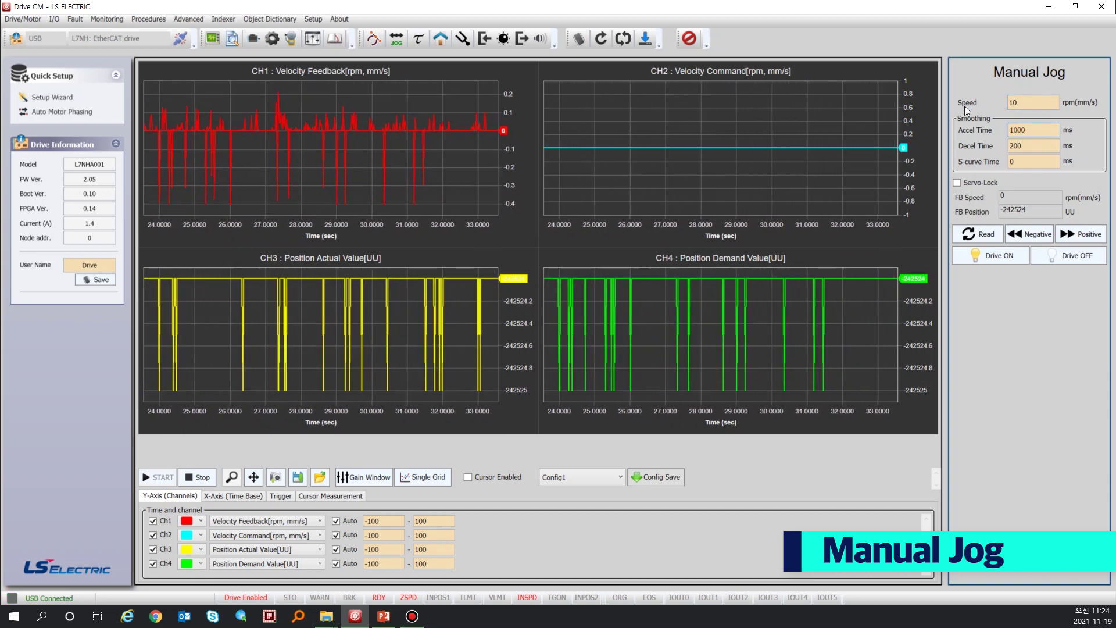
{"action": "double_click", "coordinate": [1014, 145]}
{"action": "type", "text": "1000"}
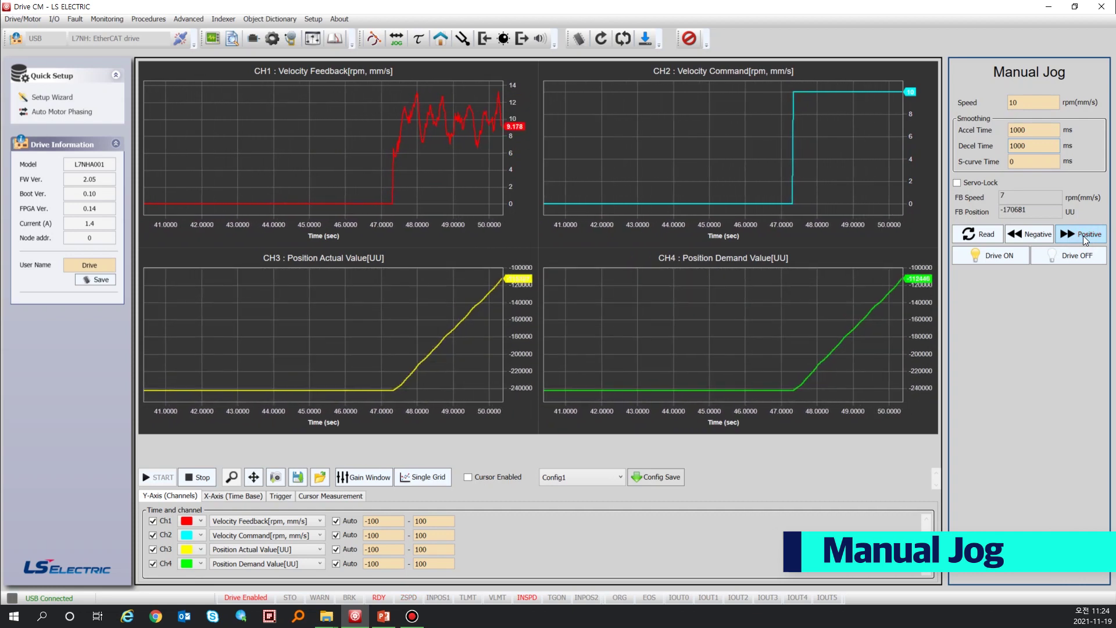
Jog the motor twice in the positive direction and twice in the negative direction while tracing.
{"action": "left_click_drag", "start_coordinate": [1083, 236], "coordinate": [1083, 235]}
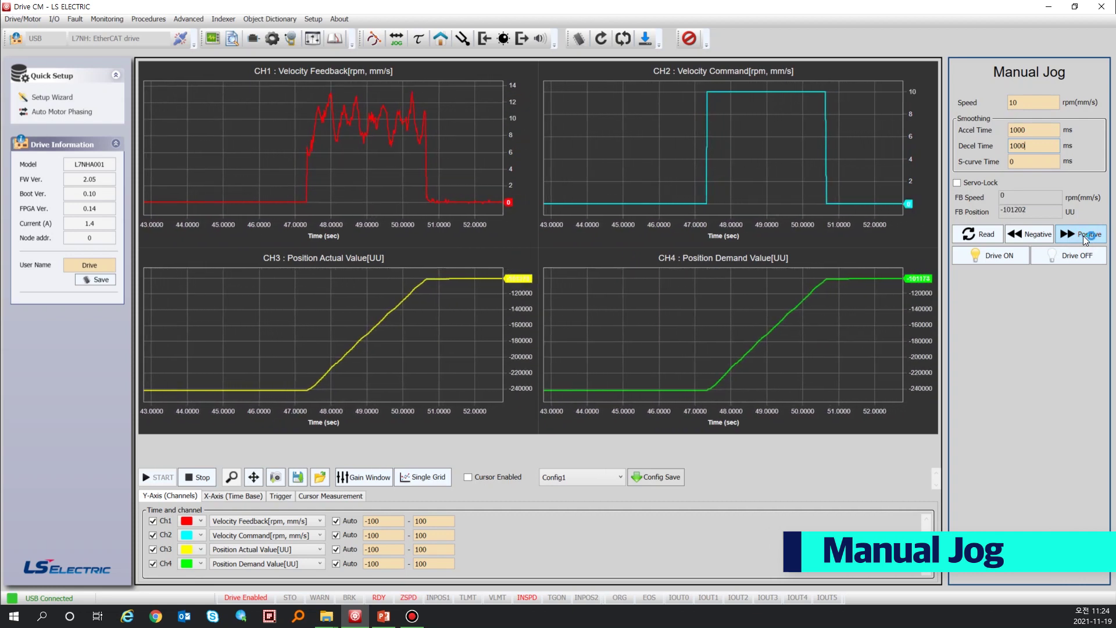
{"action": "left_click_drag", "start_coordinate": [1084, 236], "coordinate": [1083, 236]}
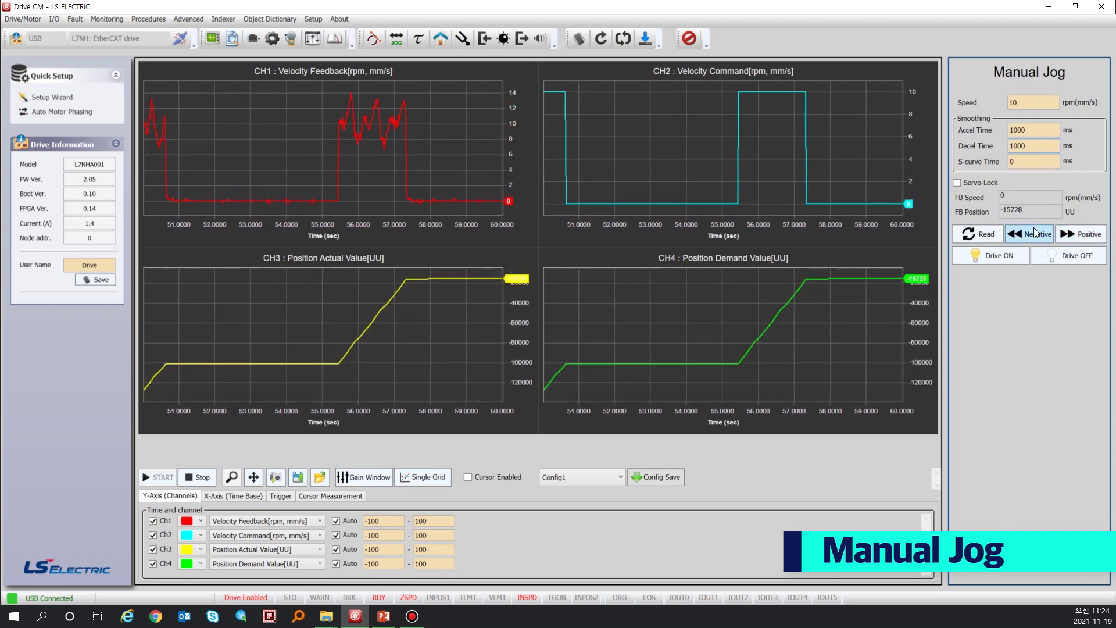
{"action": "left_click_drag", "start_coordinate": [1035, 232], "coordinate": [1035, 233]}
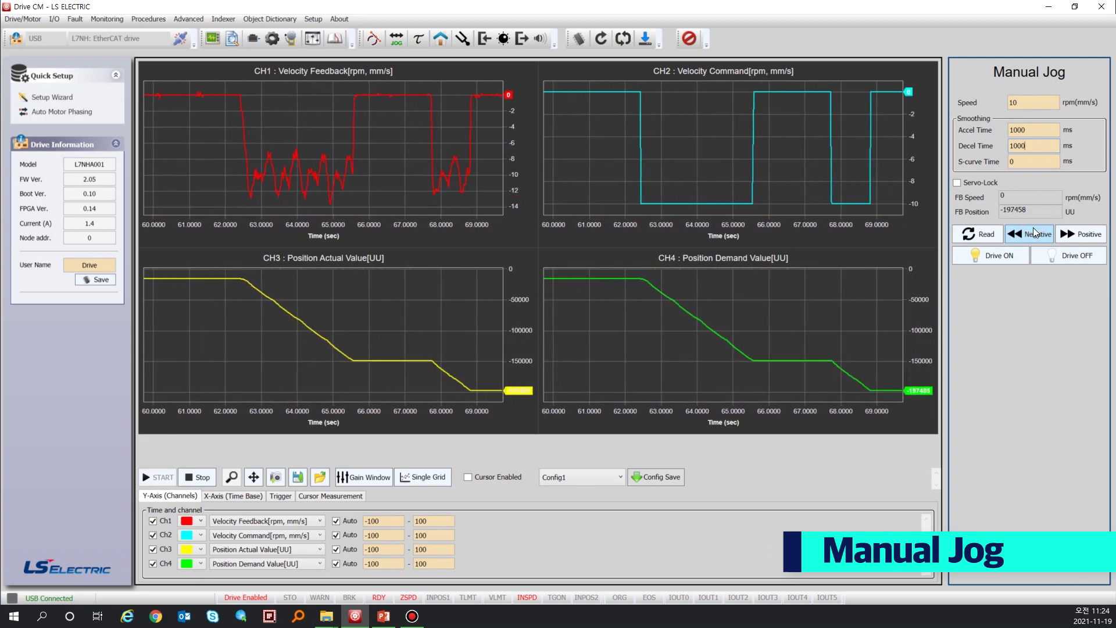
Set the manual jog speed to 60 rpm.
{"action": "double_click", "coordinate": [1035, 102]}
{"action": "type", "text": "6"}
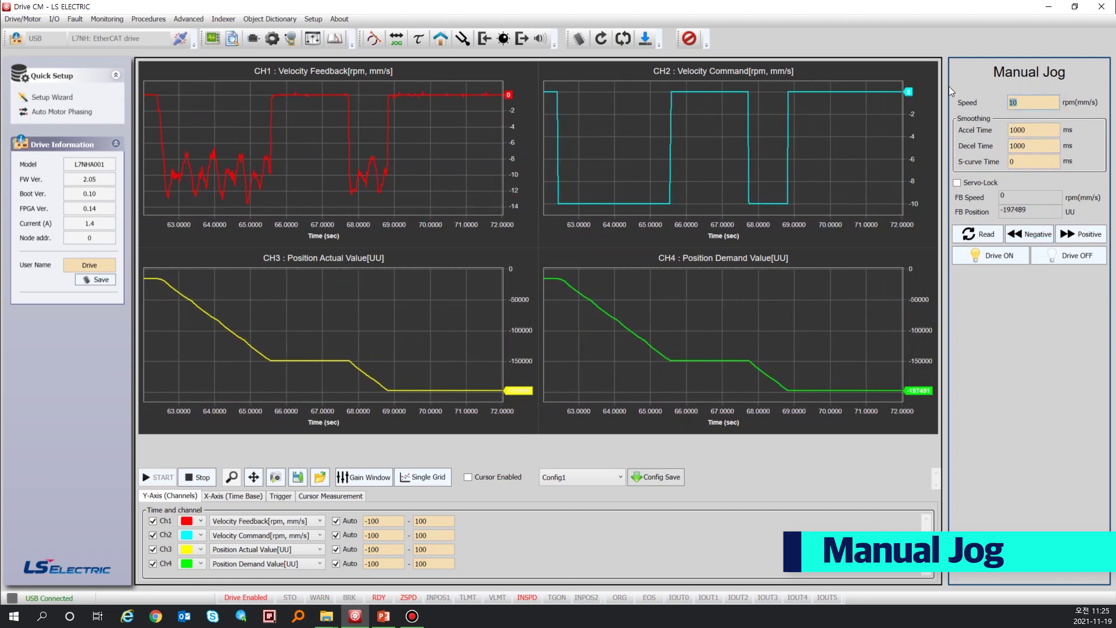
{"action": "type", "text": "0"}
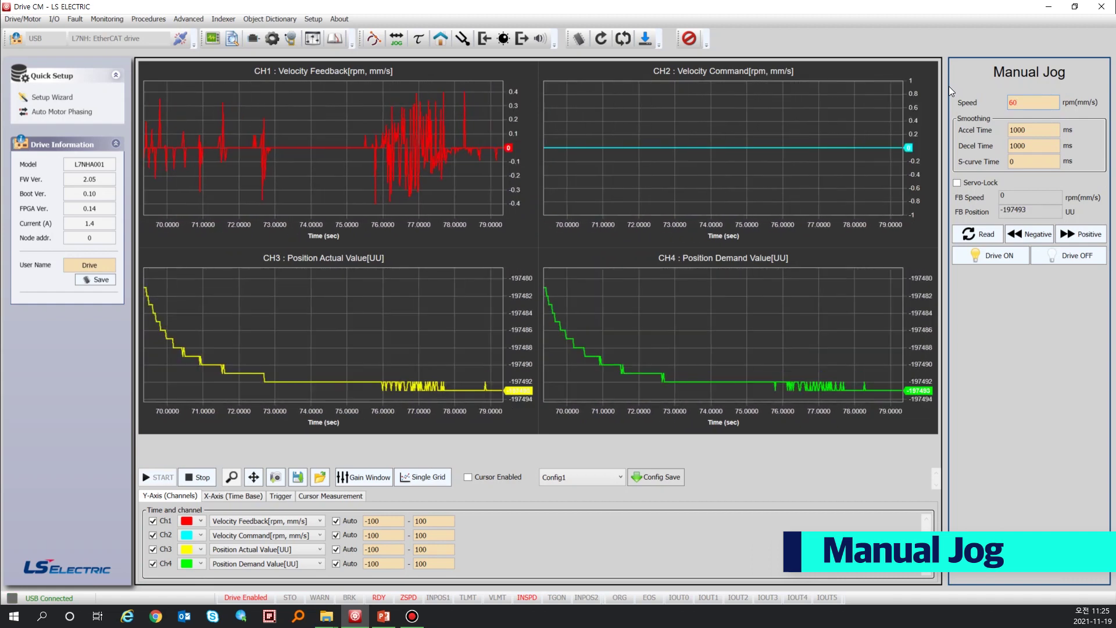
{"action": "key", "text": "Return"}
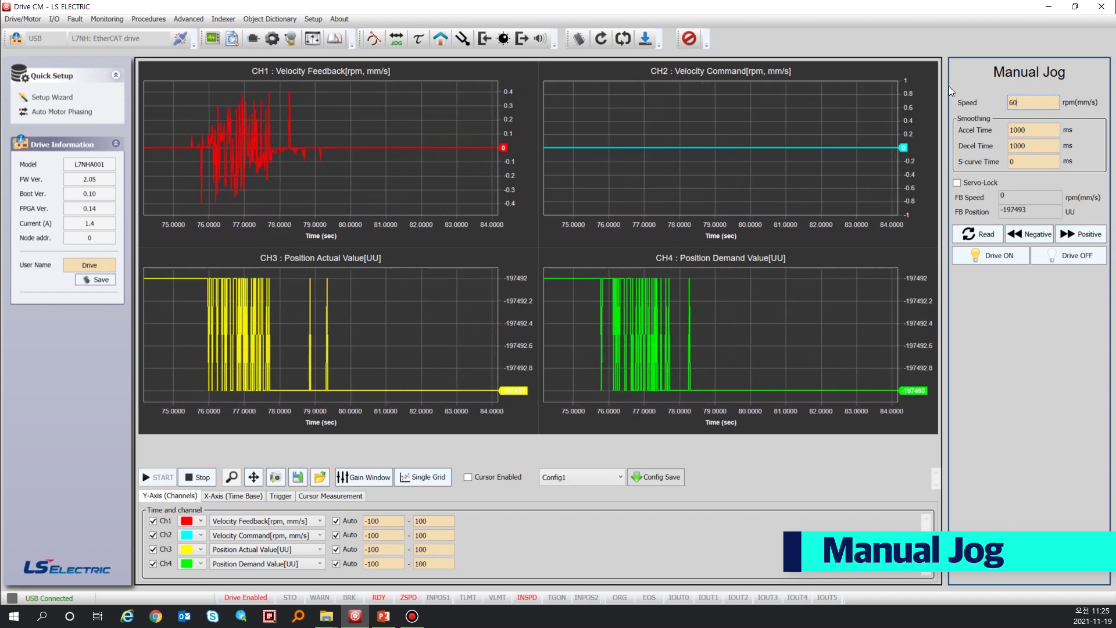
Jog the motor in the positive and negative directions at the new speed and switch the drive off.
{"action": "left_click", "coordinate": [1072, 235]}
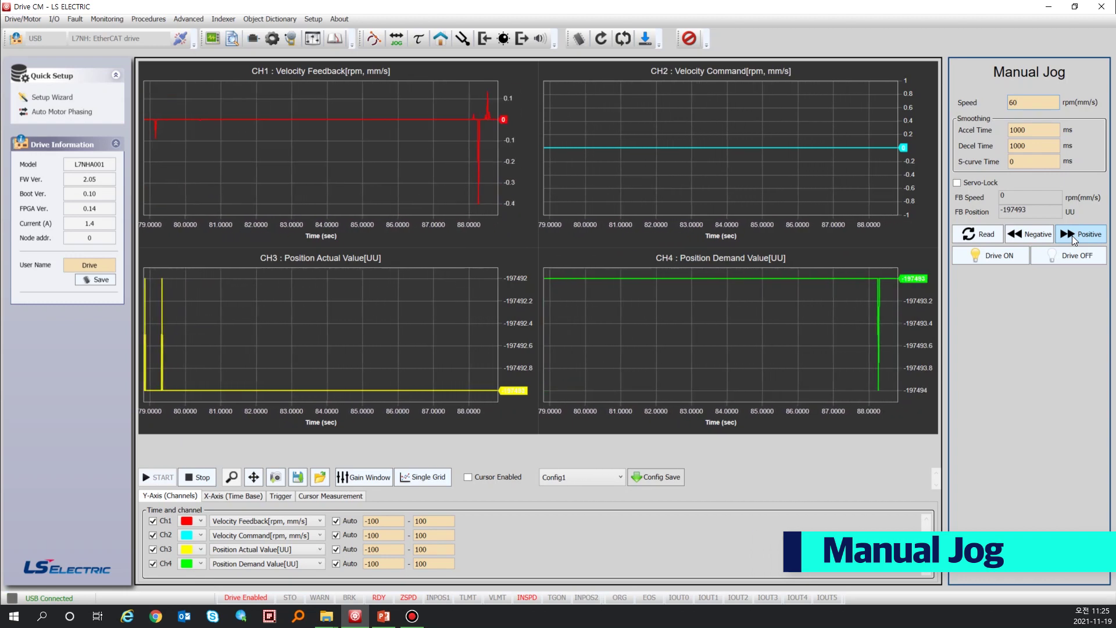
{"action": "left_click_drag", "start_coordinate": [1072, 236], "coordinate": [1032, 234]}
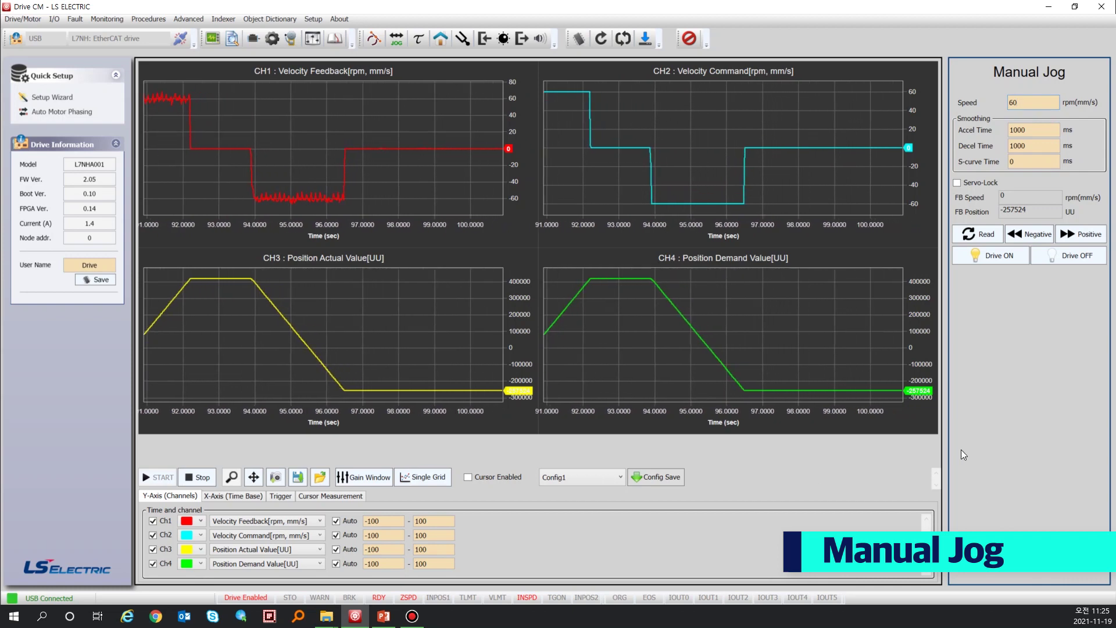
{"action": "left_click", "coordinate": [1091, 257]}
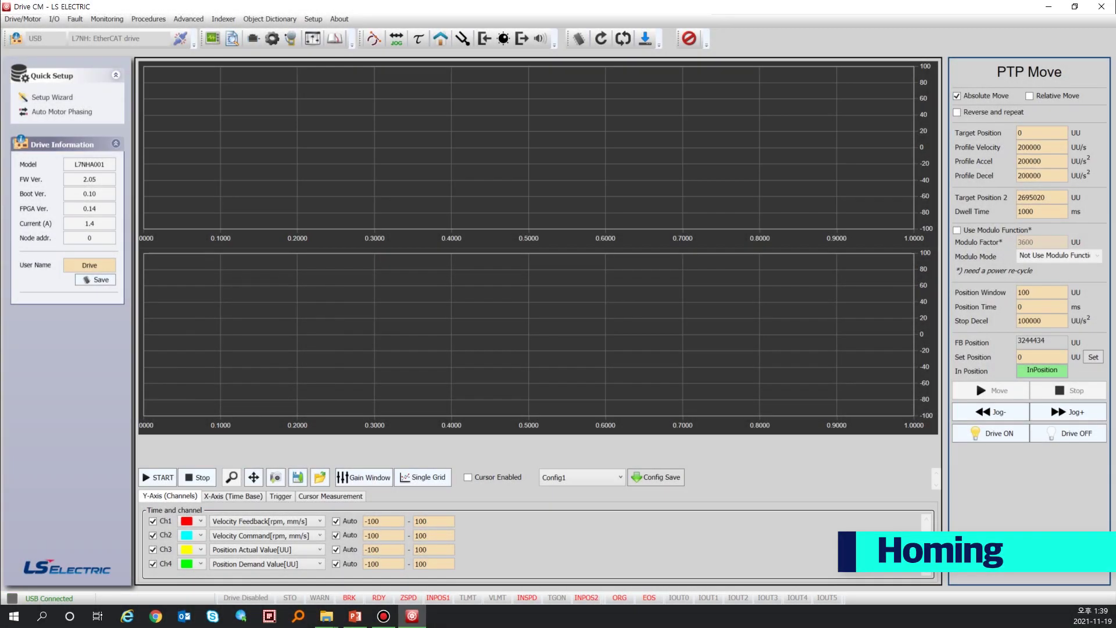
Open the Homing procedure and review the available homing methods and the velocity and acceleration settings, keeping method 28.
{"action": "left_click", "coordinate": [492, 185]}
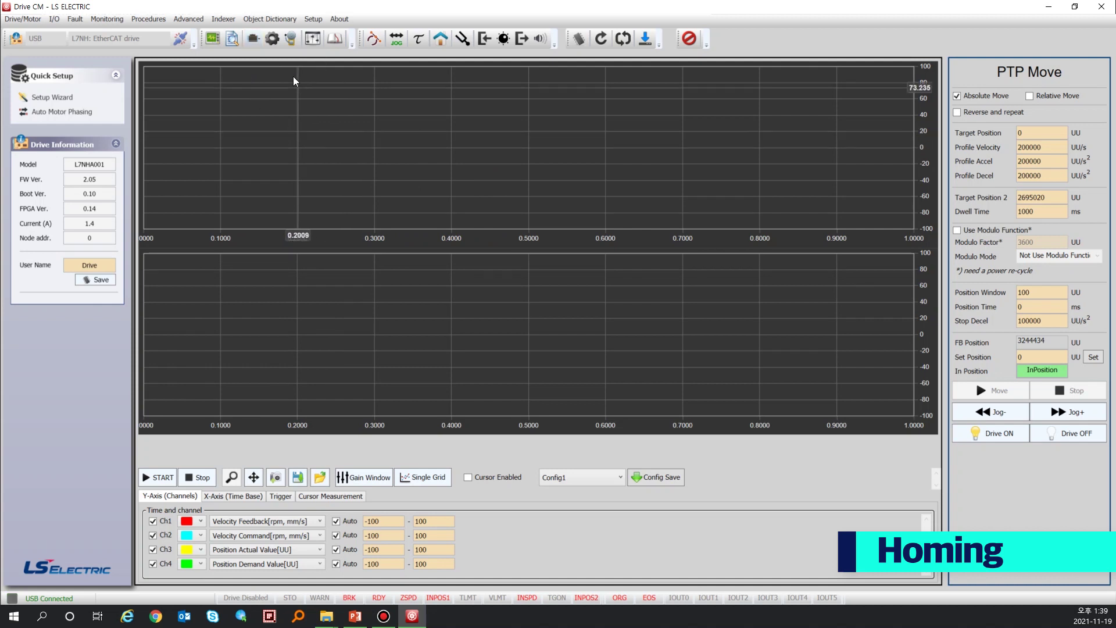
{"action": "left_click", "coordinate": [149, 19]}
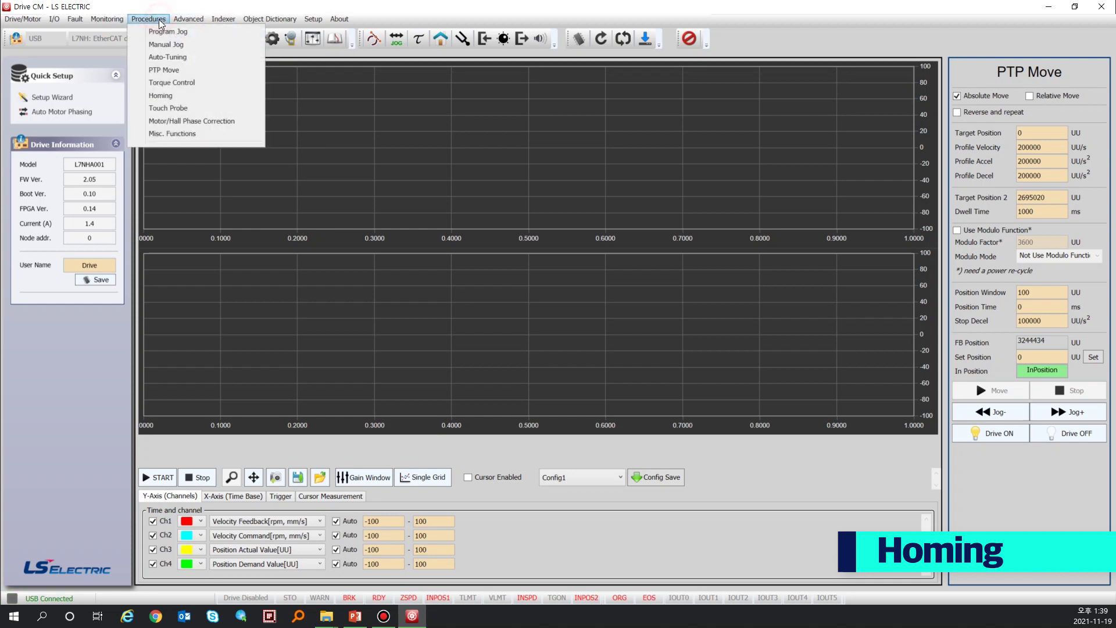
{"action": "left_click", "coordinate": [199, 97]}
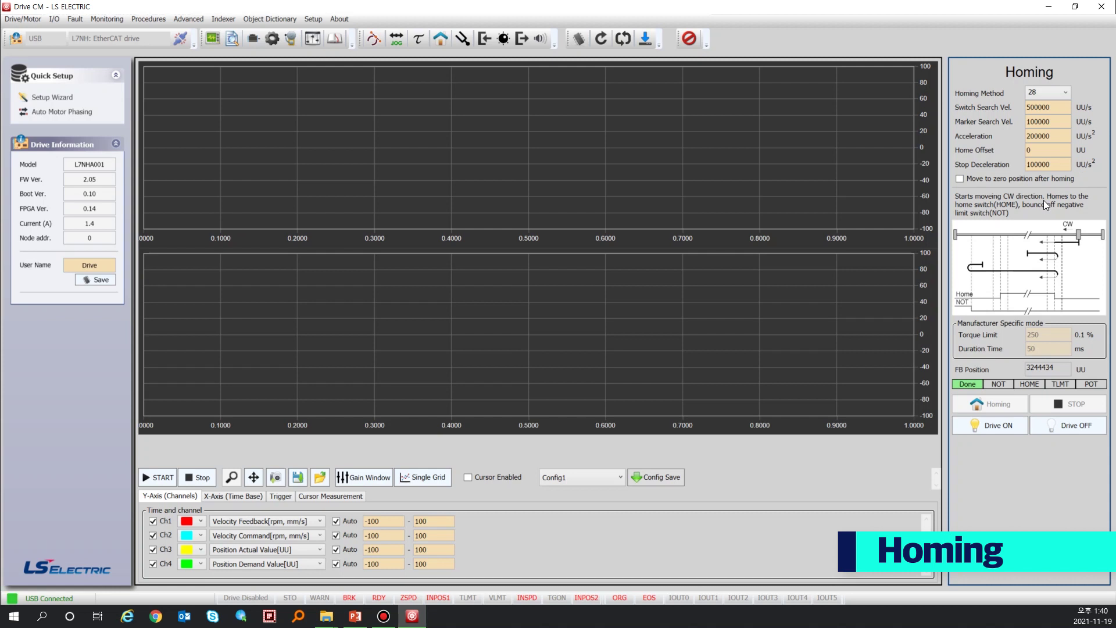
{"action": "left_click", "coordinate": [1053, 90]}
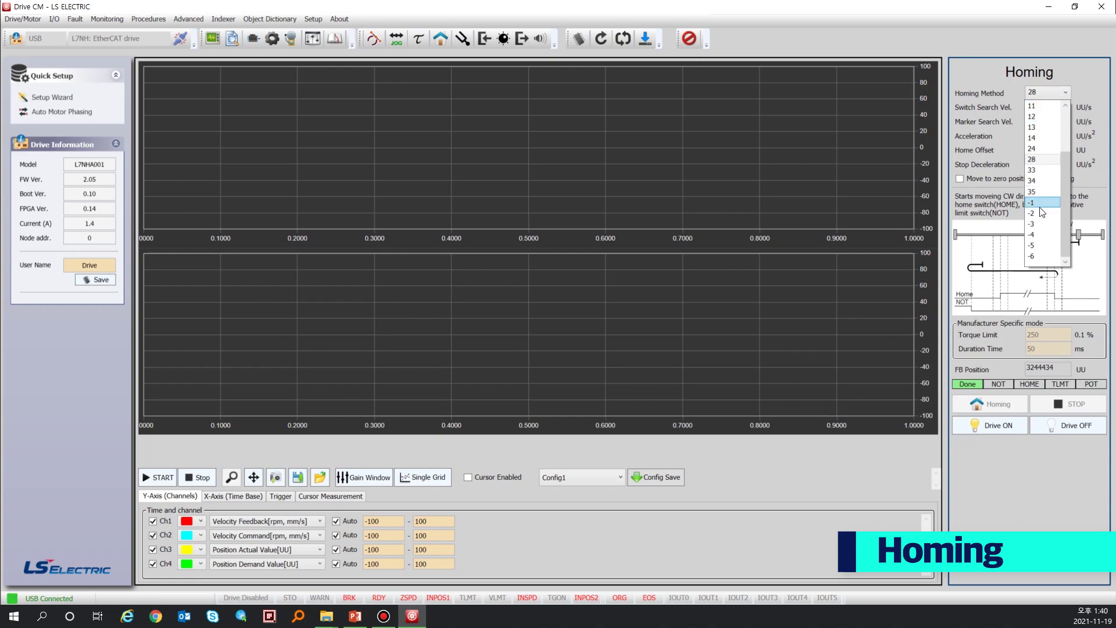
{"action": "left_click", "coordinate": [968, 250]}
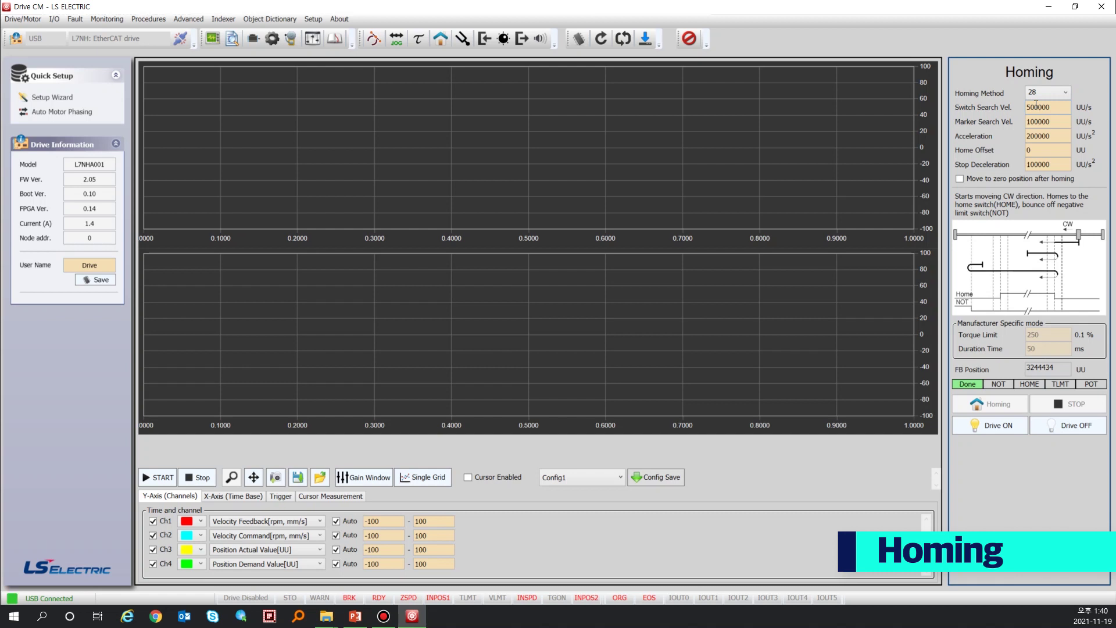
{"action": "left_click", "coordinate": [1044, 136]}
Assign Position Actual Value to trace channel 2 and HOME to channel 3, leaving channel 4 disabled.
{"action": "left_click", "coordinate": [285, 531]}
{"action": "scroll", "coordinate": [294, 449], "scroll_direction": "up", "scroll_amount": 4}
{"action": "scroll", "coordinate": [292, 460], "scroll_direction": "down", "scroll_amount": 5}
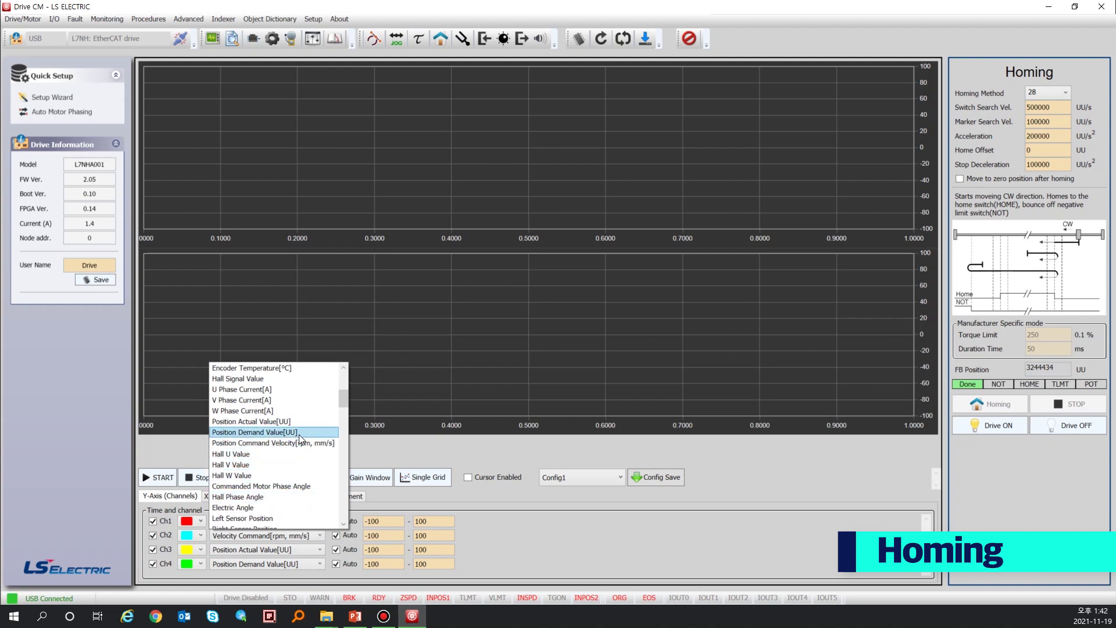
{"action": "left_click", "coordinate": [273, 422]}
{"action": "left_click", "coordinate": [298, 547]}
{"action": "scroll", "coordinate": [294, 465], "scroll_direction": "down", "scroll_amount": 10}
{"action": "left_click", "coordinate": [271, 532]}
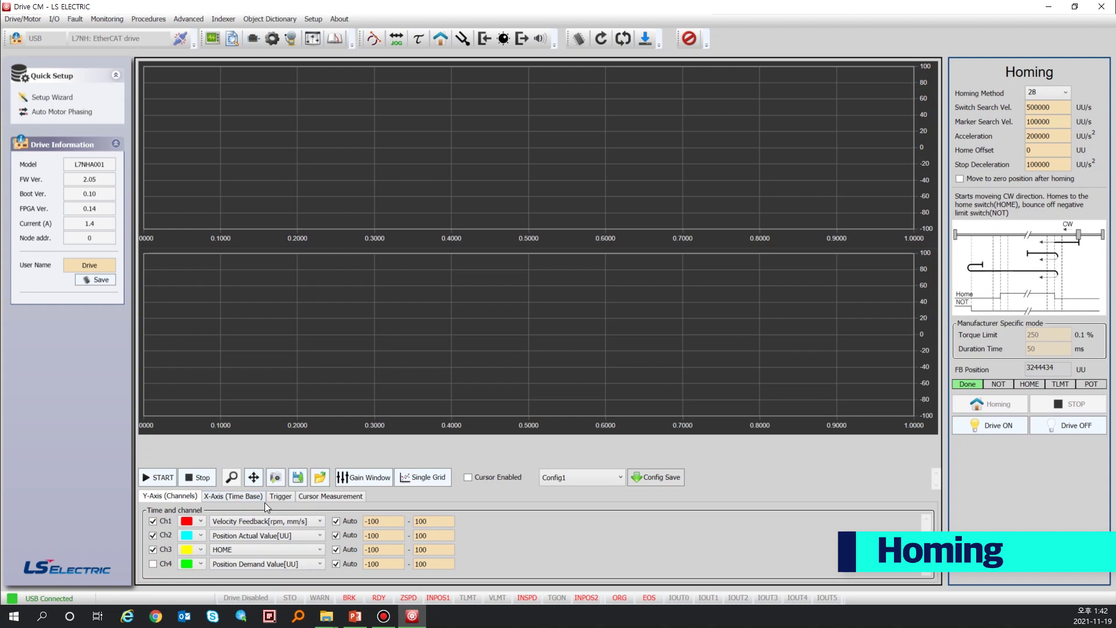
Start the trace, switch the drive on, and run homing with method 28.
{"action": "left_click", "coordinate": [153, 475]}
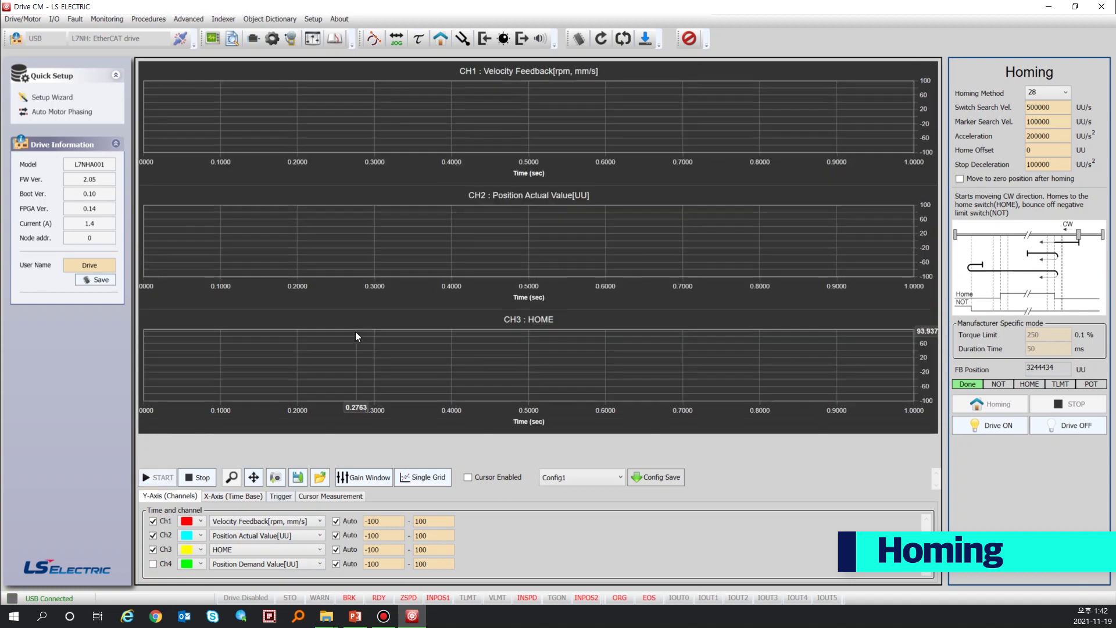
{"action": "left_click", "coordinate": [966, 430]}
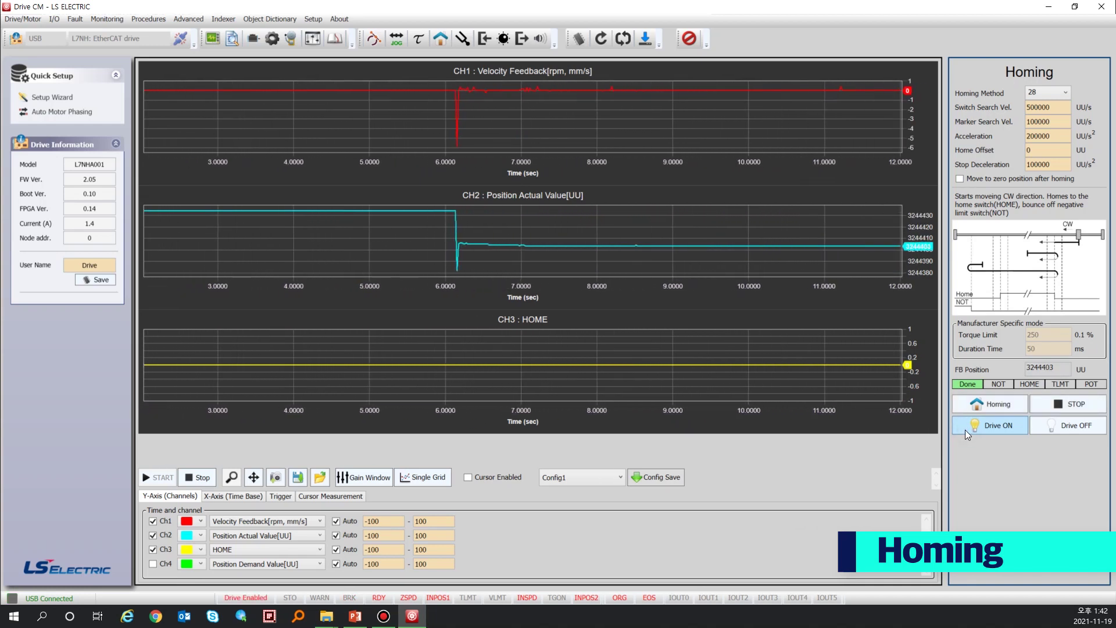
{"action": "left_click", "coordinate": [1000, 406]}
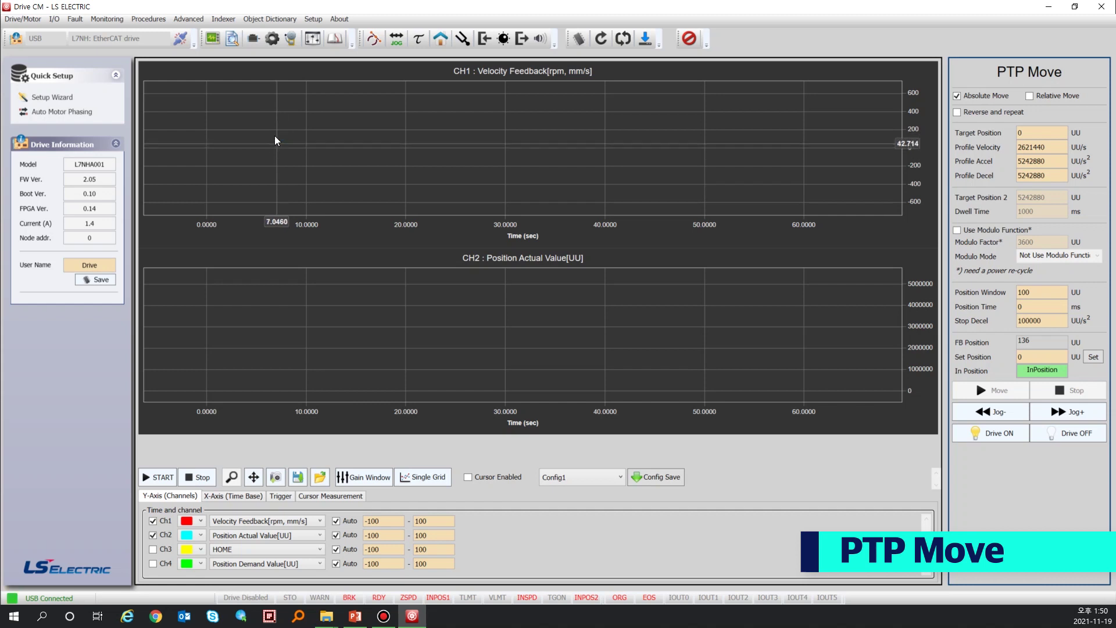
Open the PTP Move procedure and enable Reverse and repeat for the absolute move.
{"action": "left_click", "coordinate": [164, 21]}
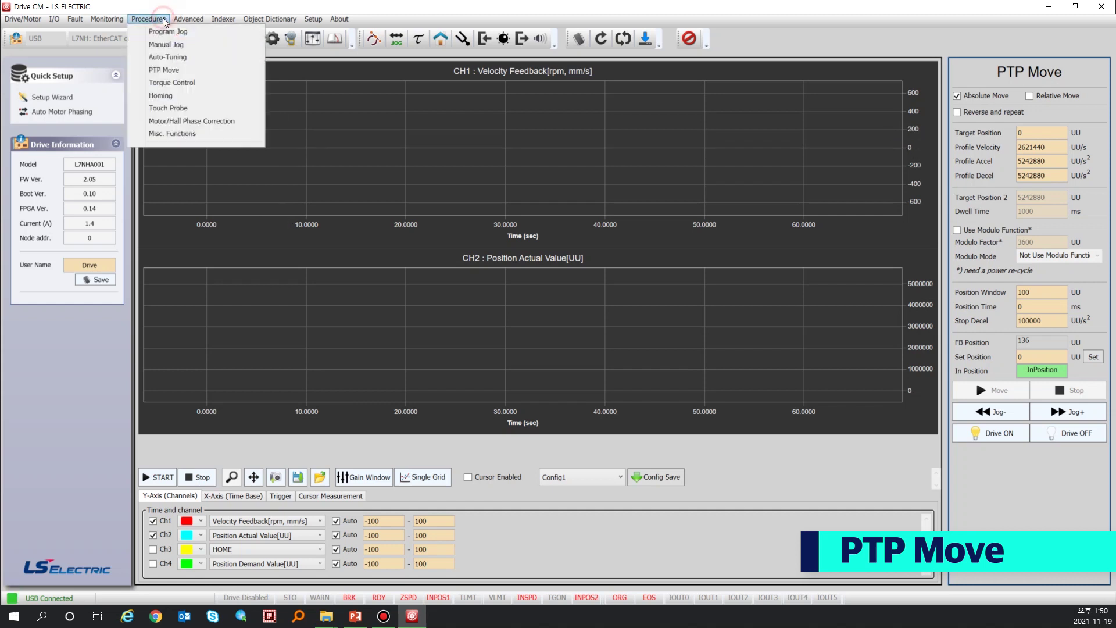
{"action": "left_click", "coordinate": [186, 71]}
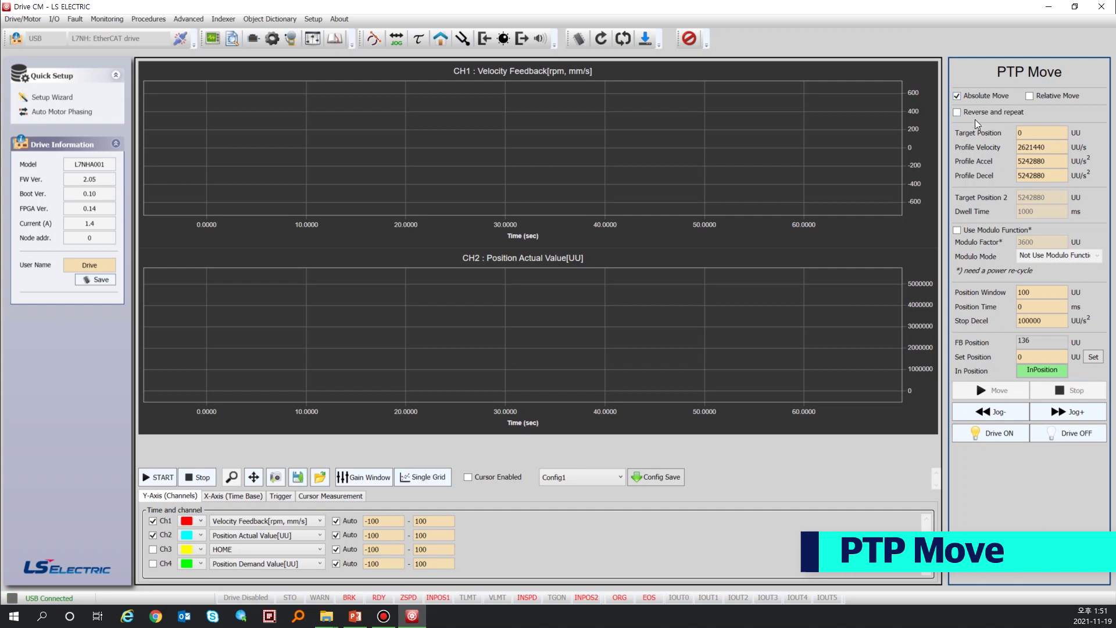
{"action": "left_click", "coordinate": [981, 114]}
Switch the drive on and jog the motor in the negative direction from PTP Move.
{"action": "left_click", "coordinate": [1003, 439]}
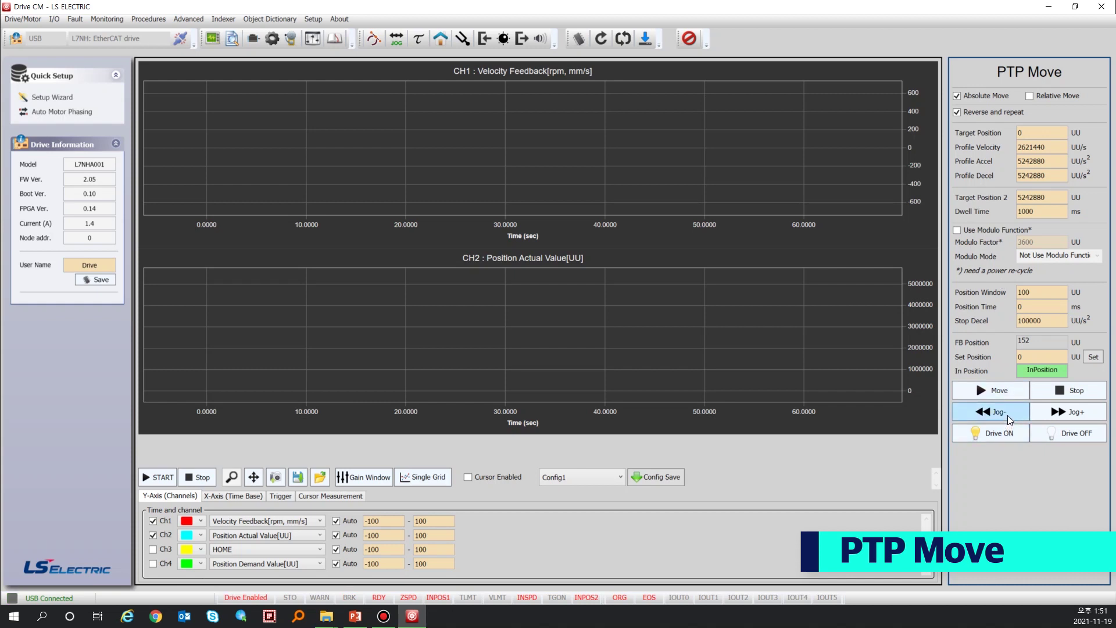
{"action": "left_click", "coordinate": [1023, 414]}
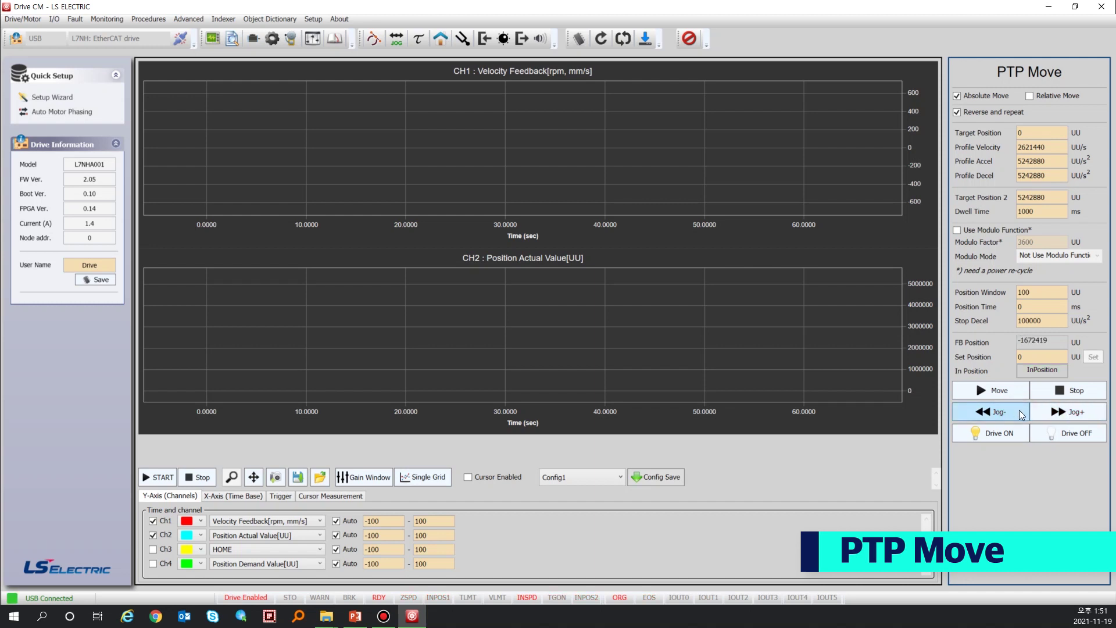
{"action": "left_click", "coordinate": [1022, 414]}
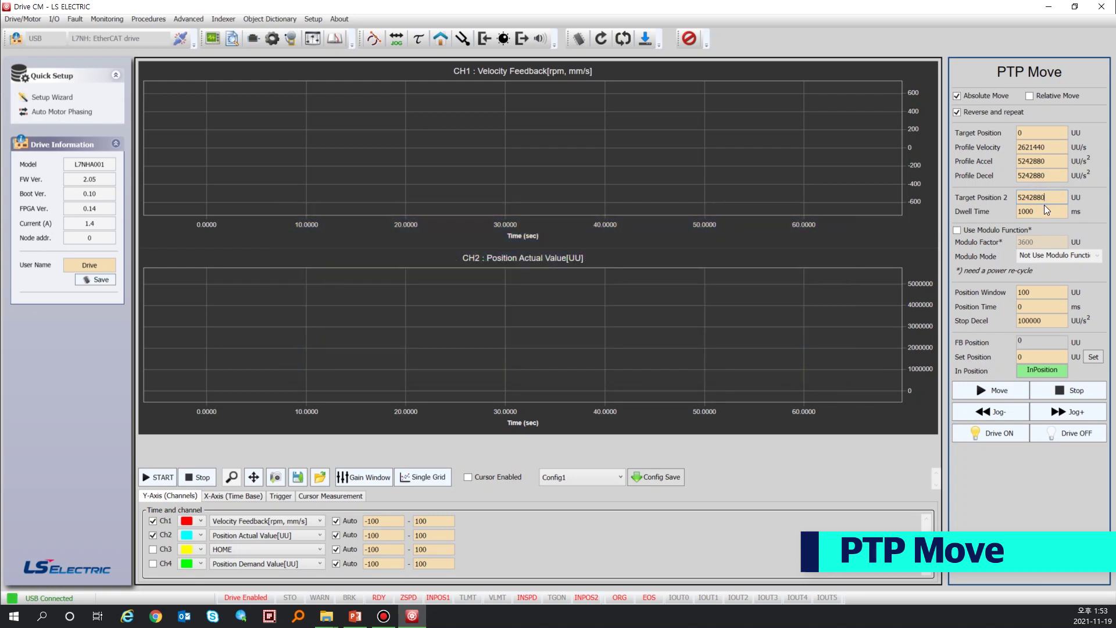
Trace the repeating move between positions 0 and 5242880 with 1000 ms dwell, and stop the move, drive and trace.
{"action": "left_click", "coordinate": [1045, 210]}
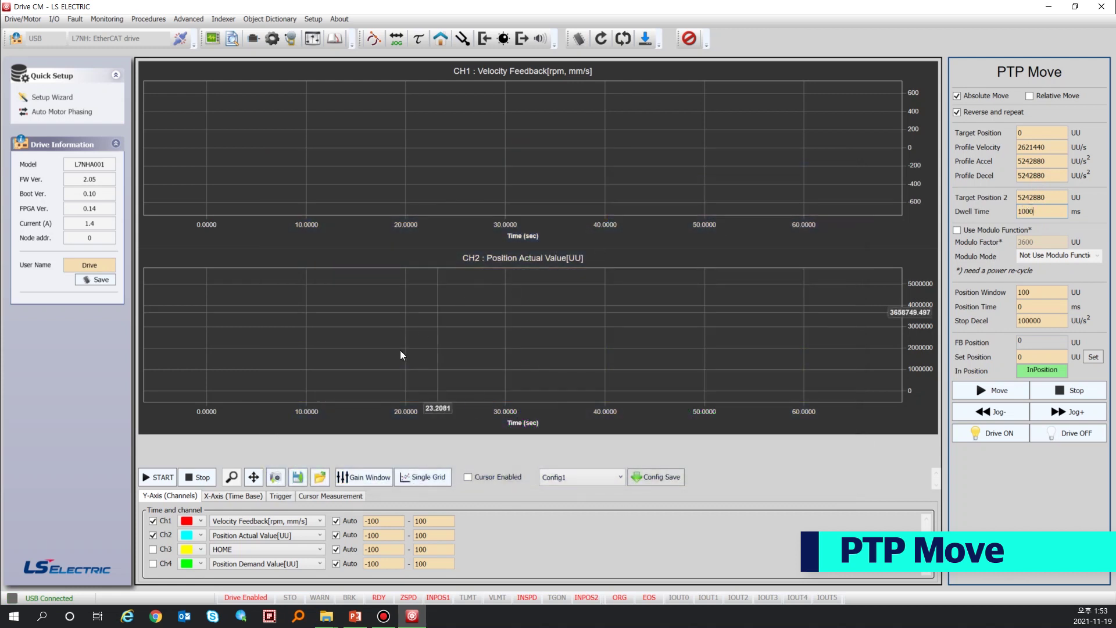
{"action": "left_click", "coordinate": [153, 481]}
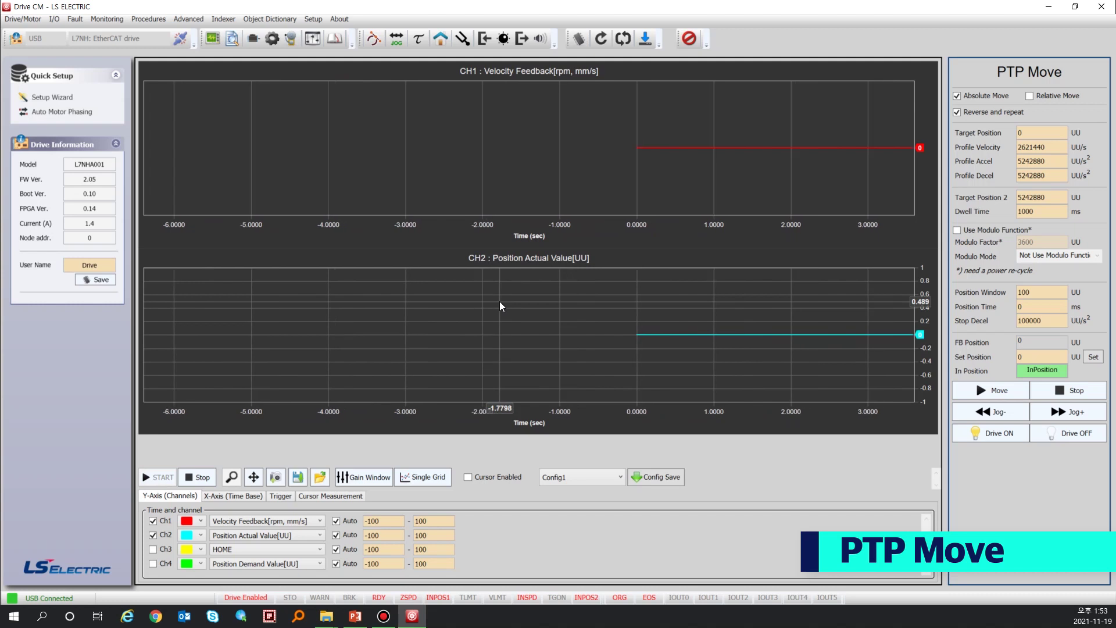
{"action": "left_click", "coordinate": [1011, 392]}
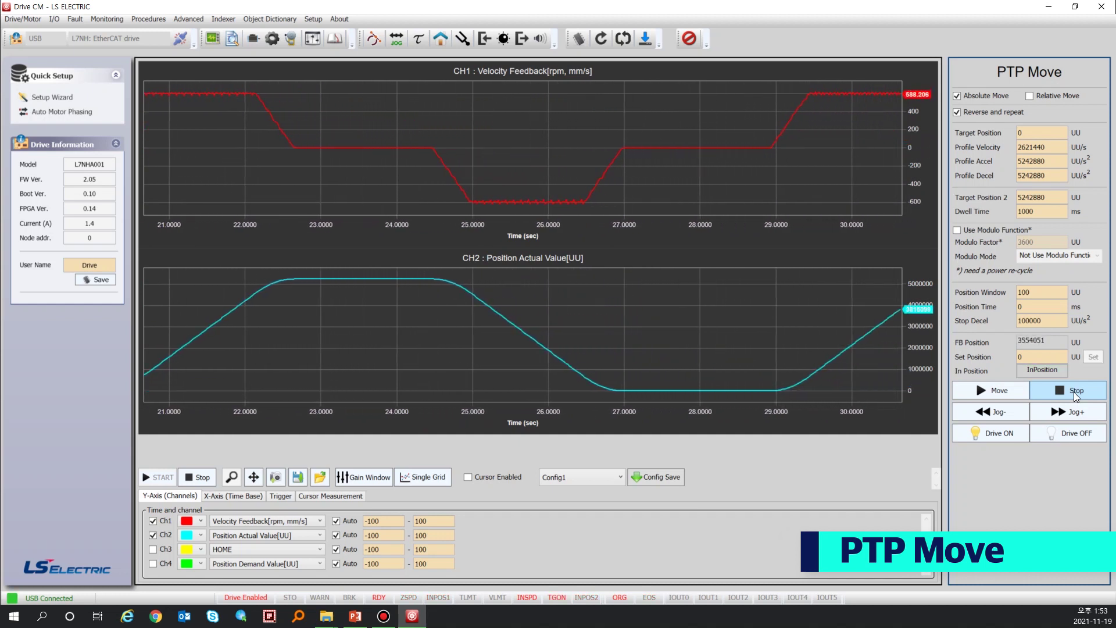
{"action": "left_click", "coordinate": [1073, 392]}
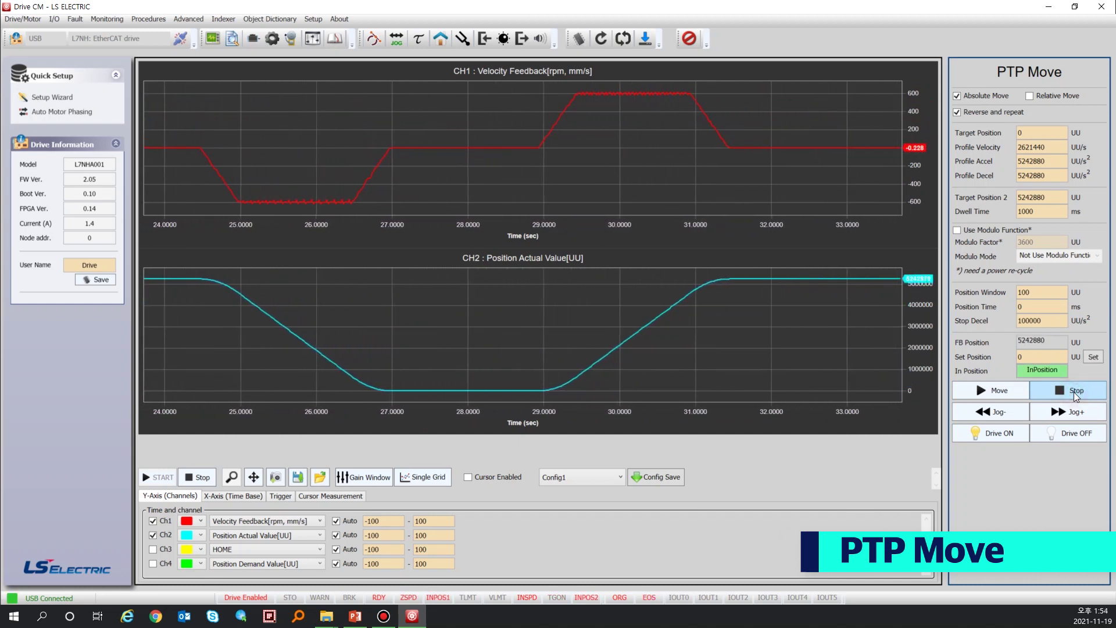
{"action": "left_click", "coordinate": [1070, 433]}
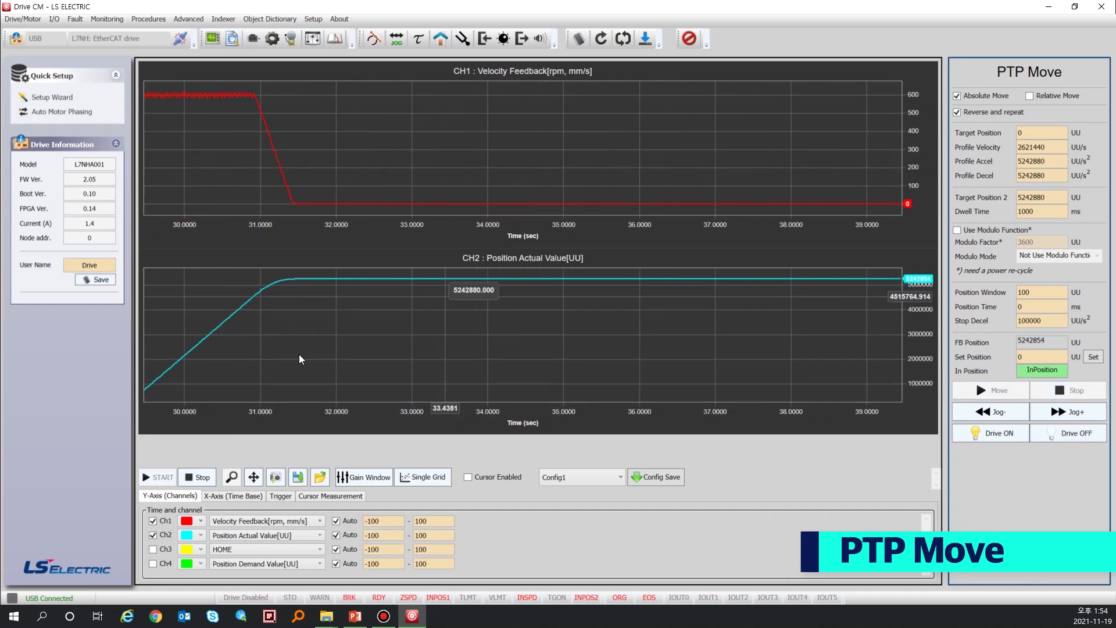
{"action": "left_click", "coordinate": [197, 476]}
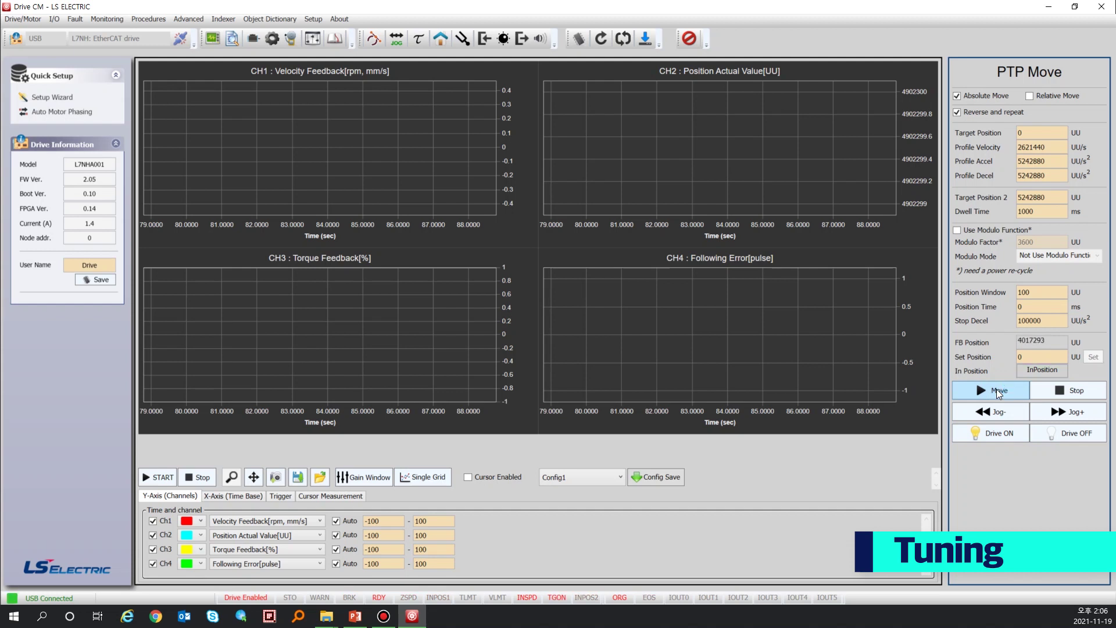
Start tracing the four channels during the repeating move and open the Gain Window beside the charts.
{"action": "left_click", "coordinate": [169, 478]}
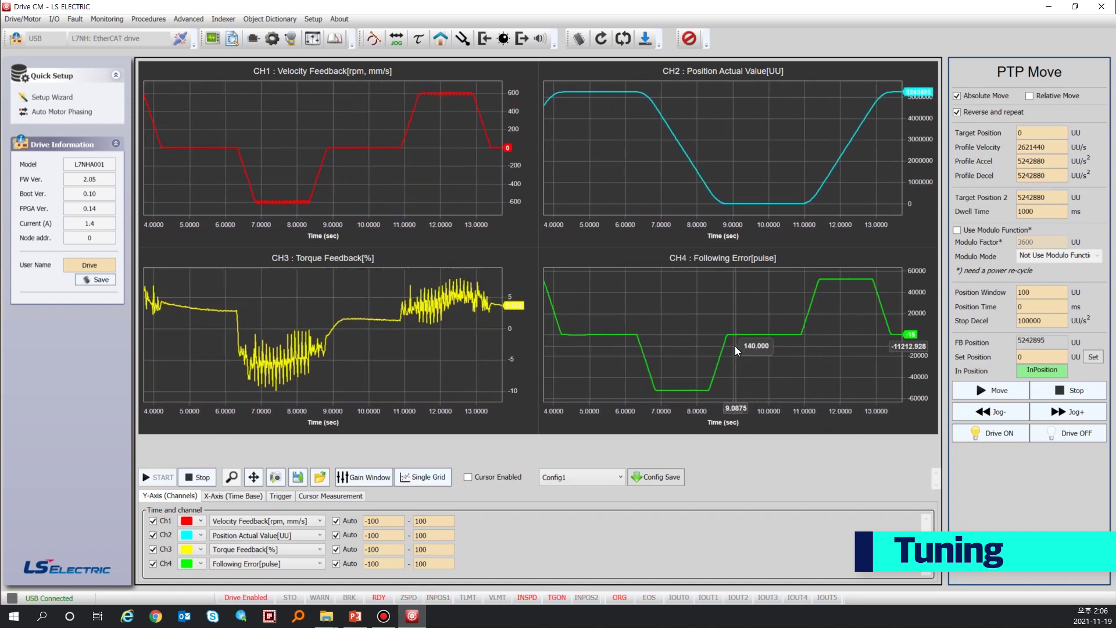
{"action": "left_click_drag", "start_coordinate": [698, 115], "coordinate": [1078, 76]}
{"action": "left_click", "coordinate": [372, 476]}
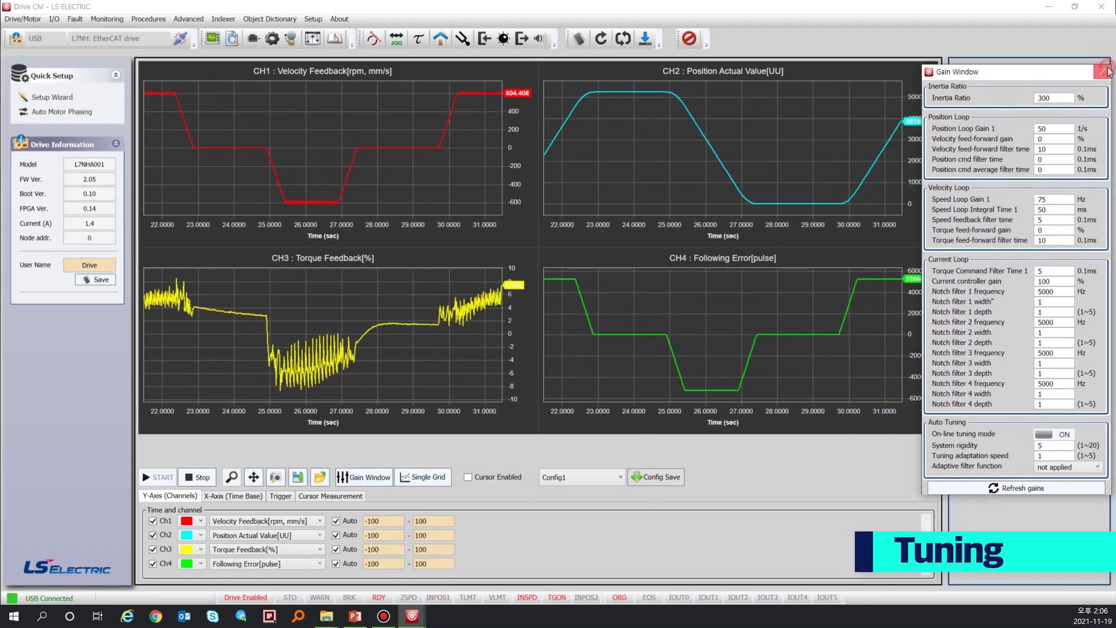
{"action": "left_click", "coordinate": [368, 476]}
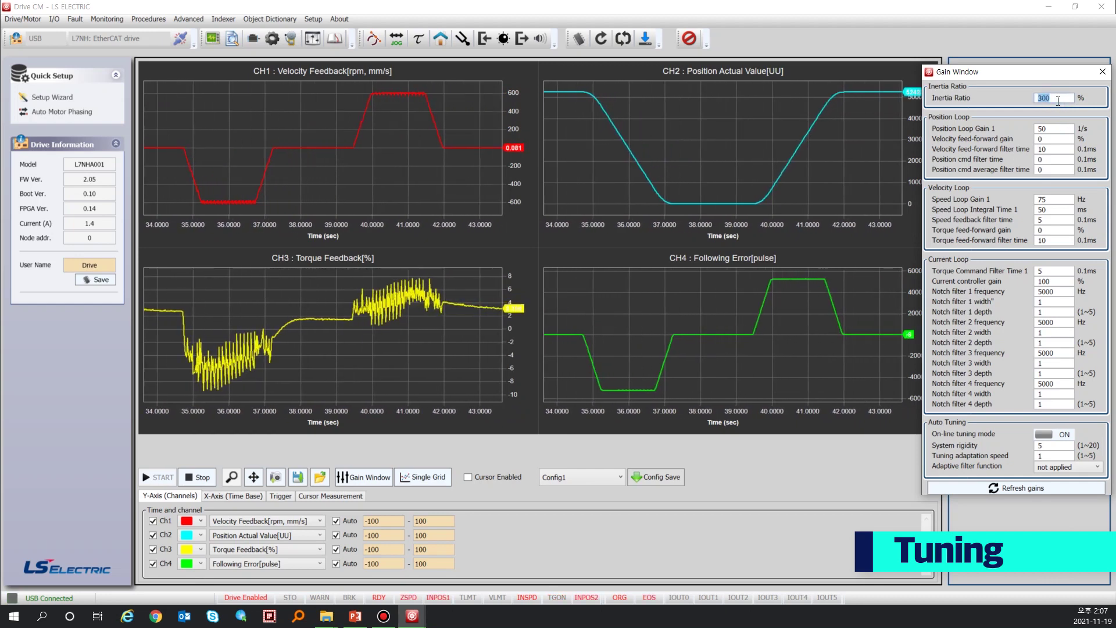
Set the inertia ratio to 400 %, save the parameters to drive memory, and close the Gain Window.
{"action": "double_click", "coordinate": [1057, 99]}
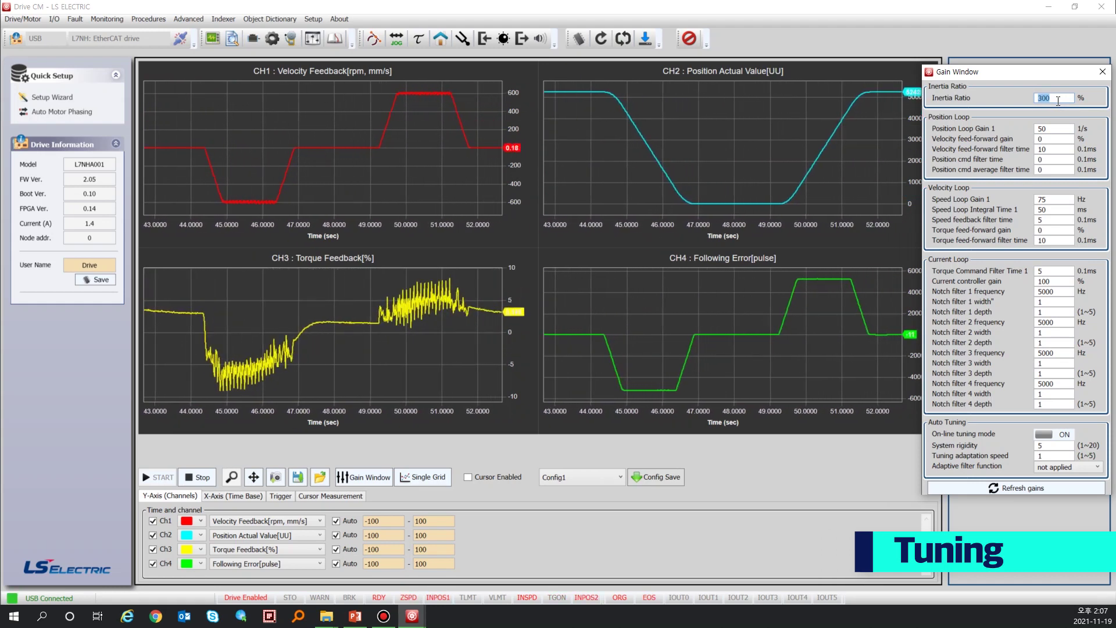
{"action": "type", "text": "400"}
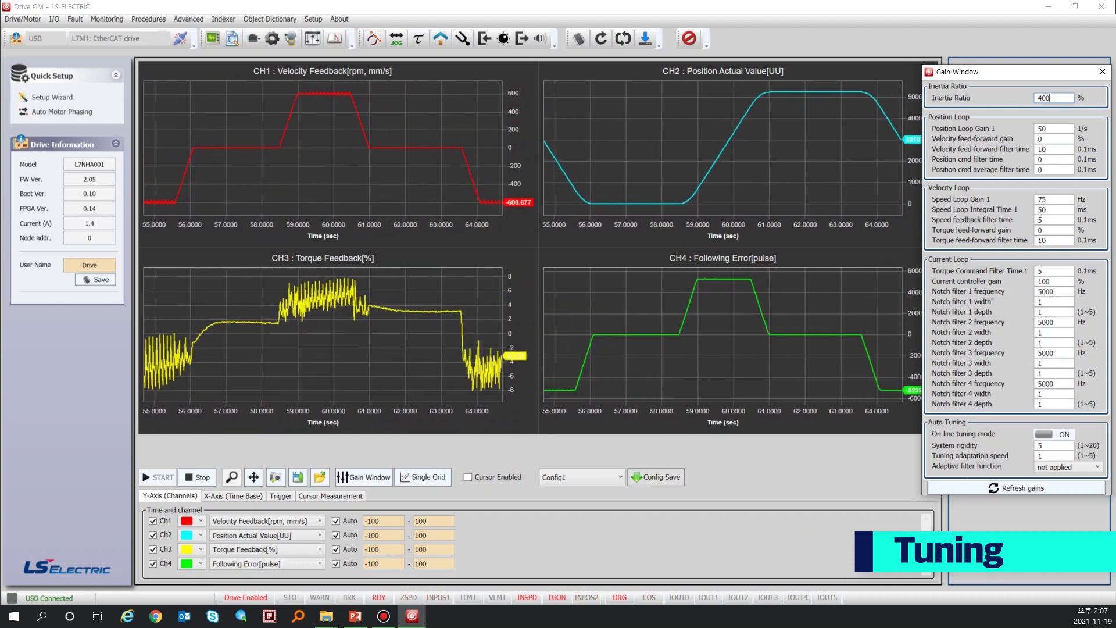
{"action": "left_click", "coordinate": [581, 38]}
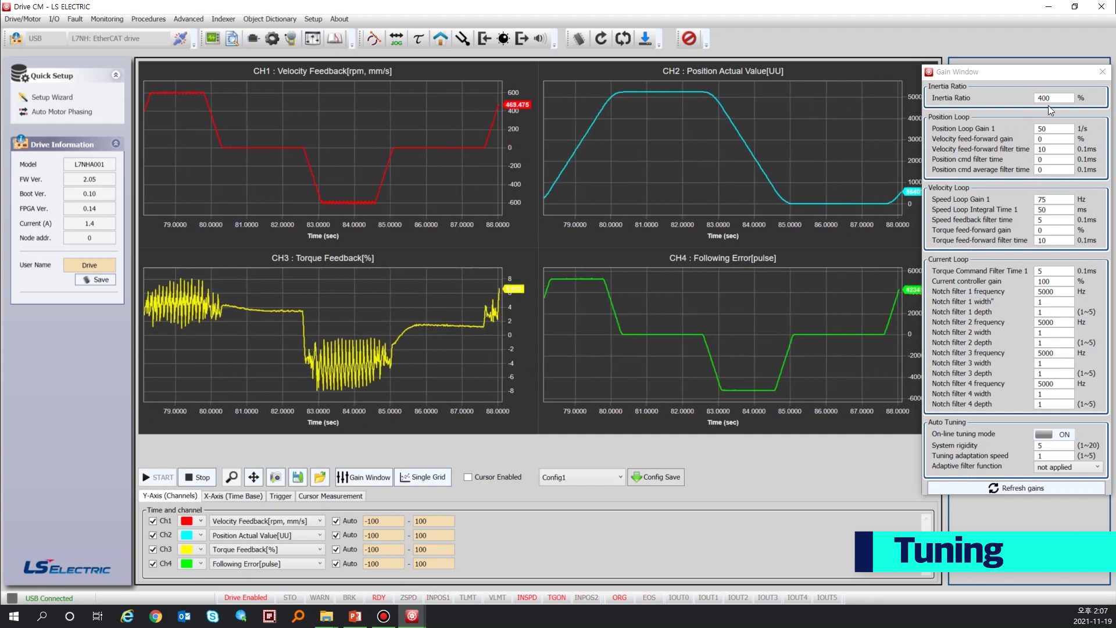
{"action": "left_click", "coordinate": [1103, 72]}
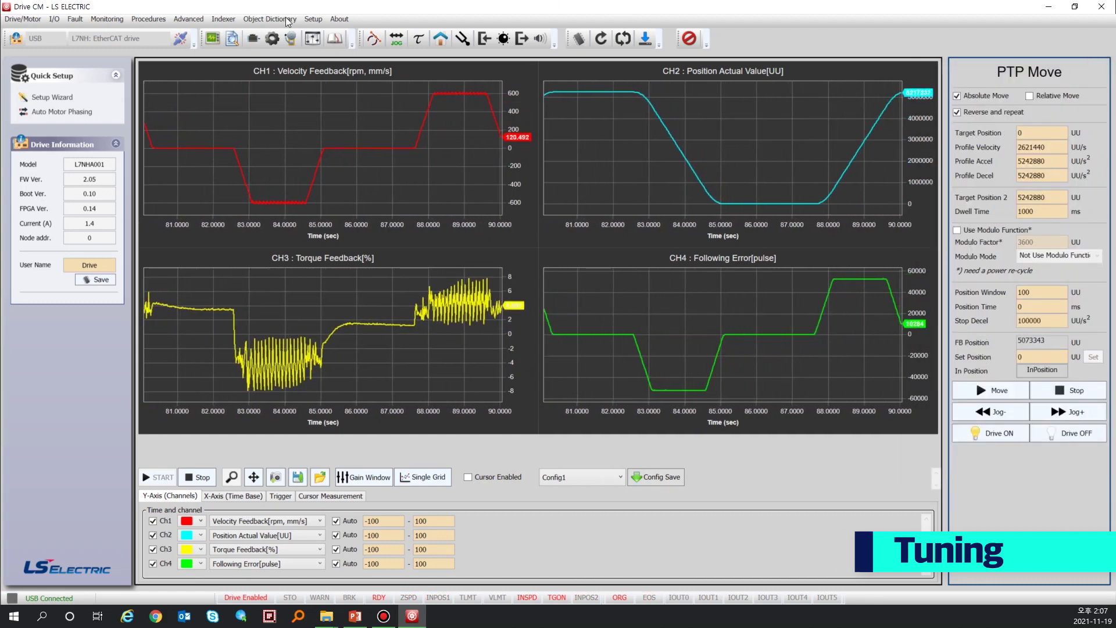
Run off-line auto-tuning with rigidity 5, positive direction and distance 5, and enable on-line tuning.
{"action": "left_click", "coordinate": [162, 21]}
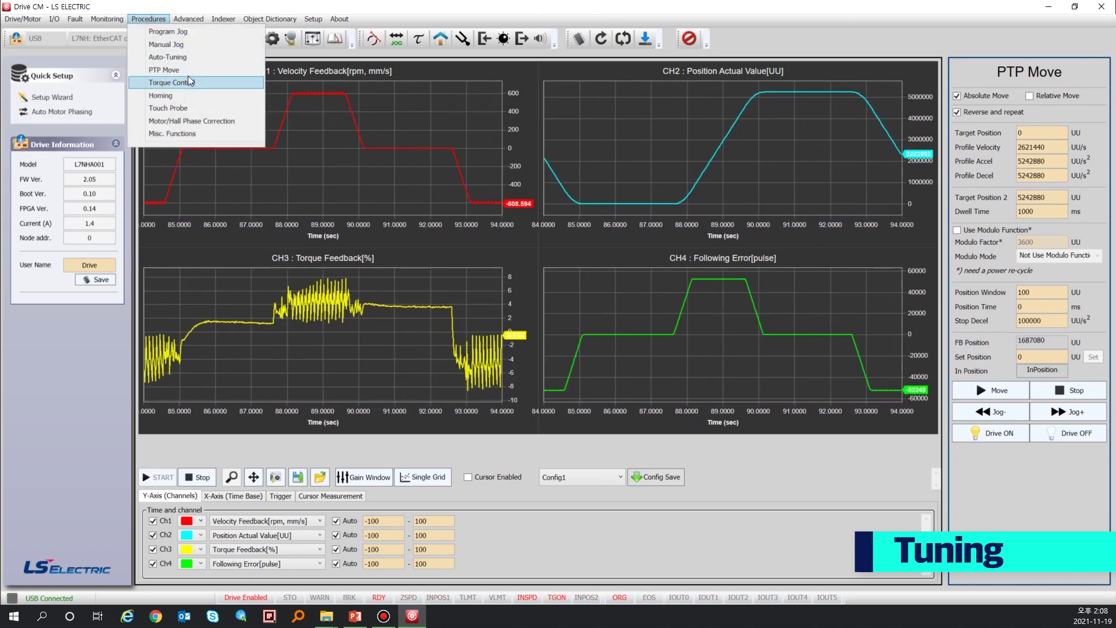
{"action": "left_click", "coordinate": [194, 58]}
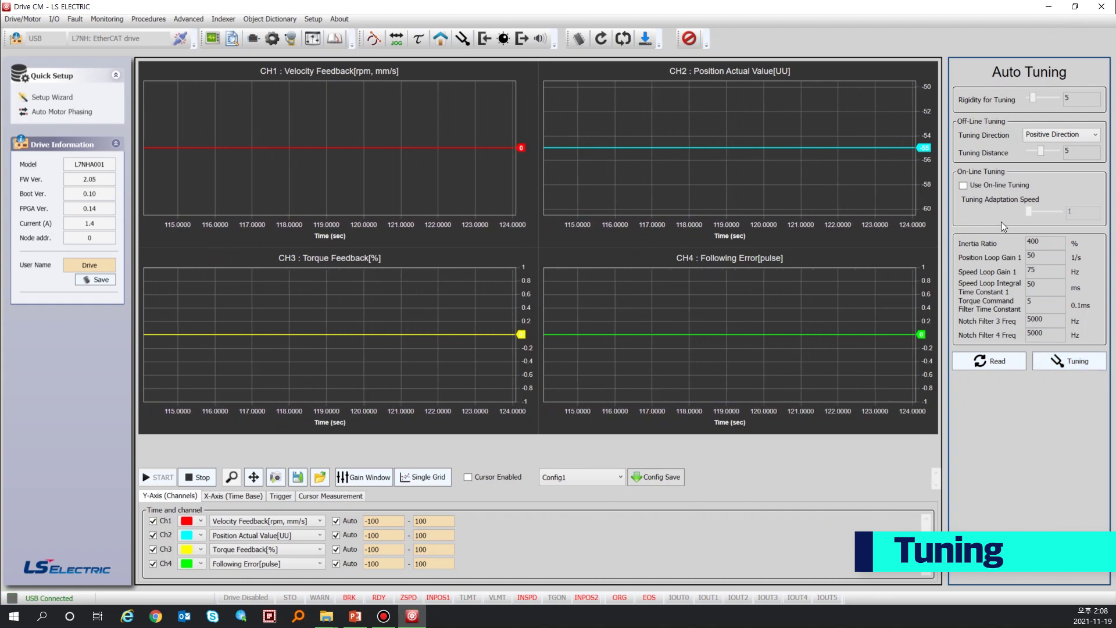
{"action": "left_click", "coordinate": [1046, 362]}
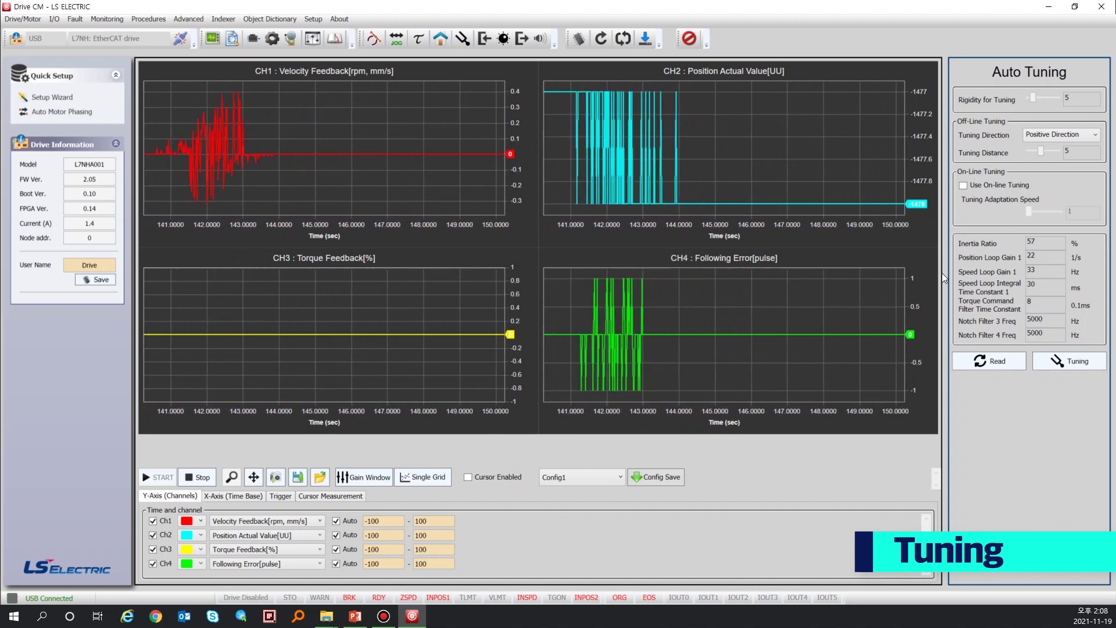
{"action": "left_click", "coordinate": [964, 185]}
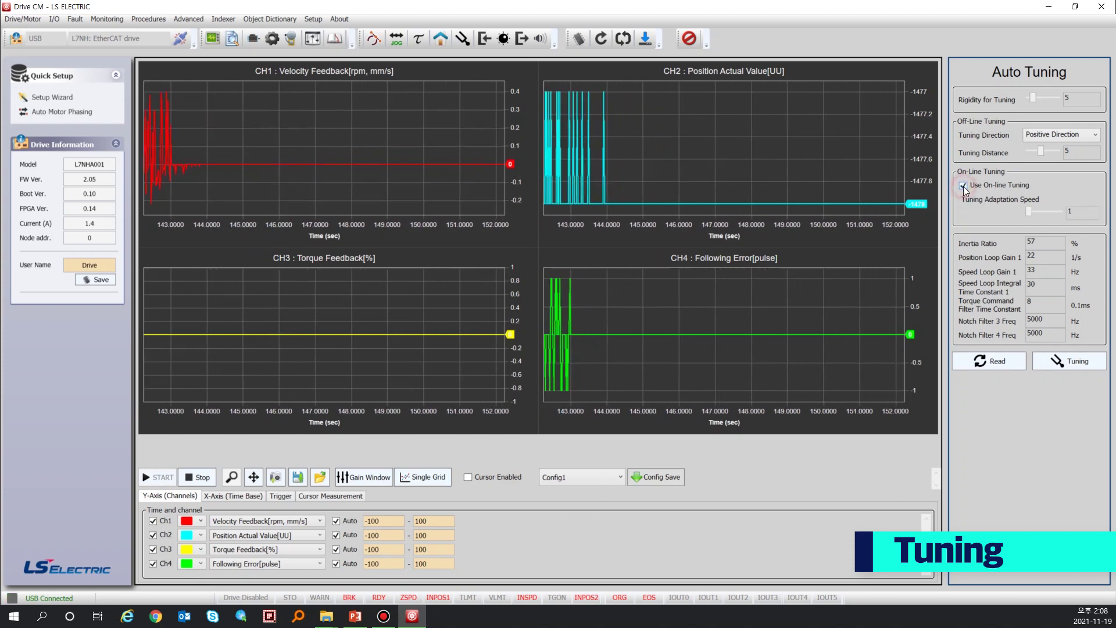